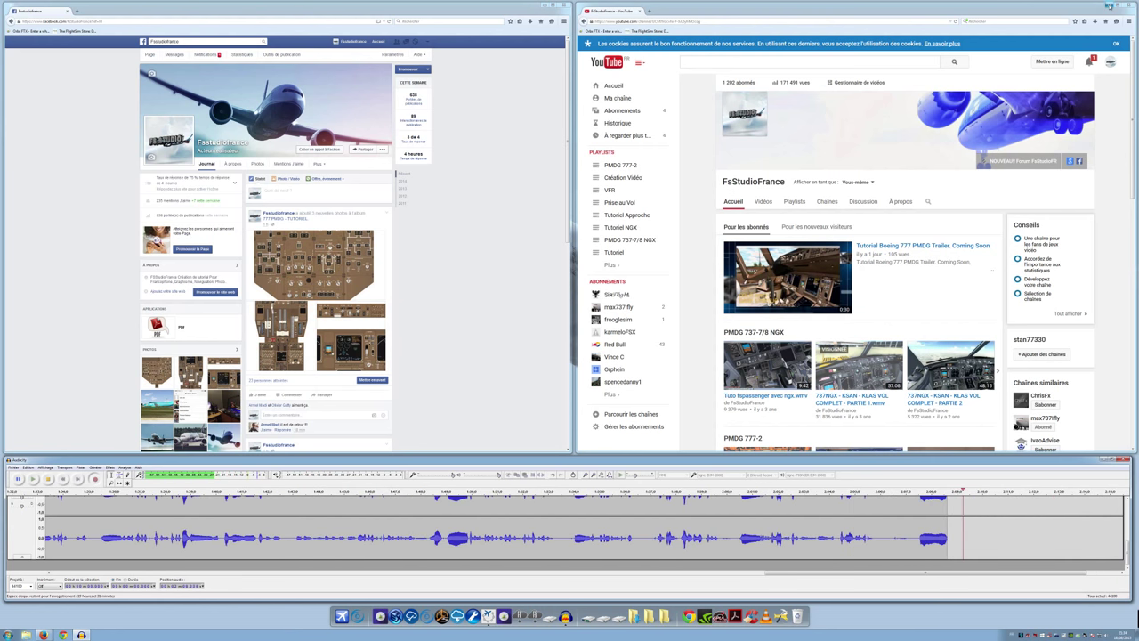
- Clear the desktop by putting away the YouTube, Facebook and Audacity windows
click(1114, 8)
click(563, 7)
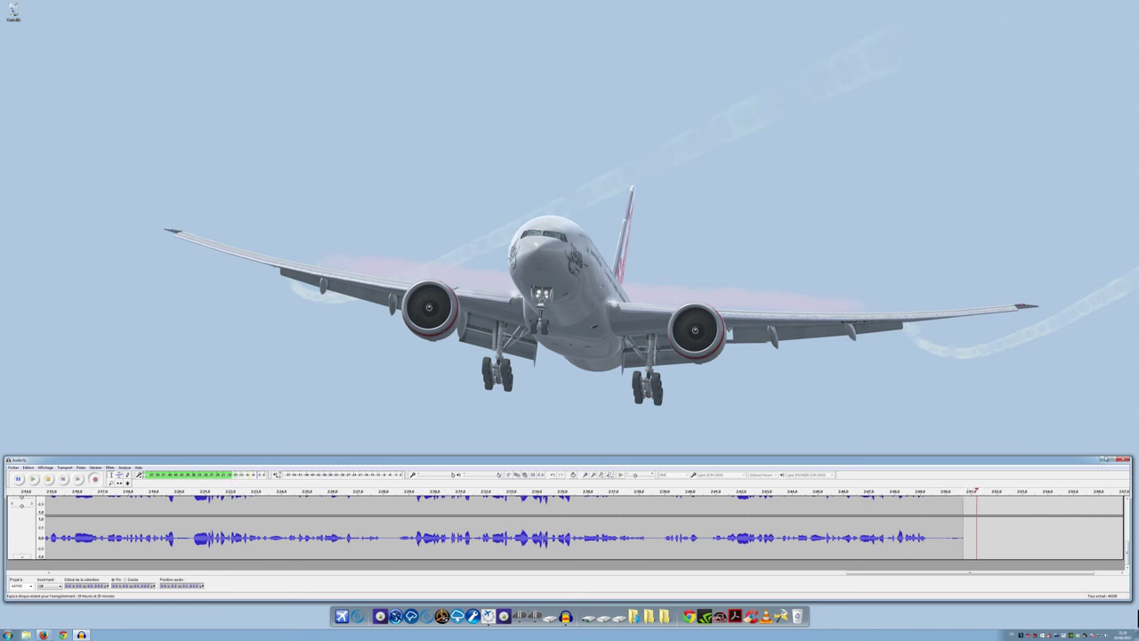
click(1103, 459)
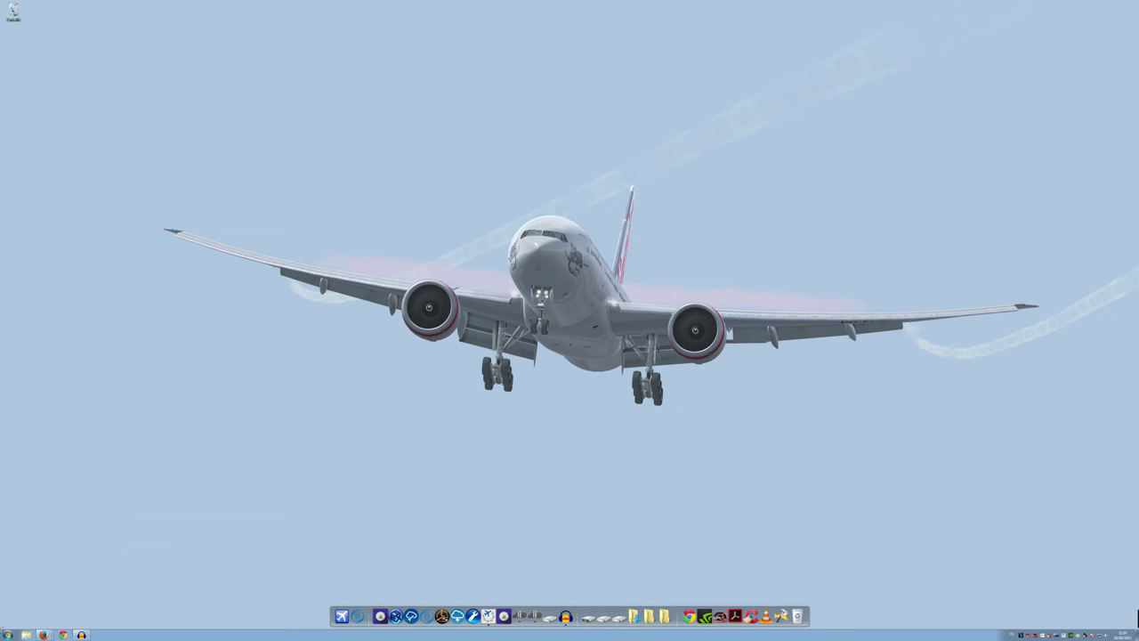
- Open the Control Panel, enlarge its window nearer the middle of the desktop, and show the System information page
key(super)
click(116, 469)
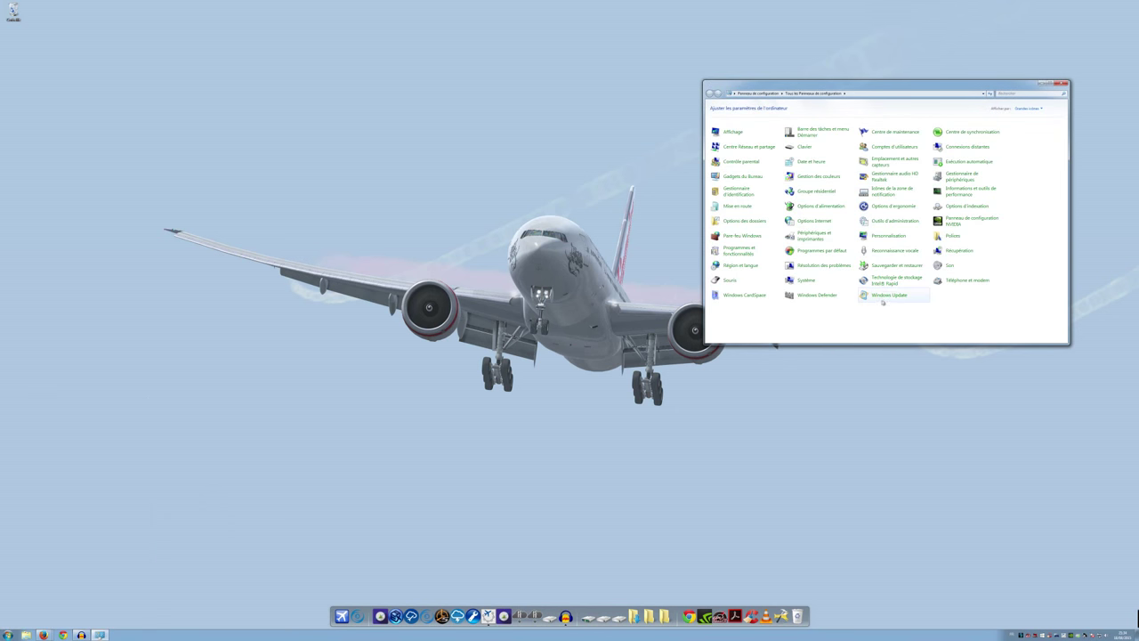
drag(773, 88, 386, 81)
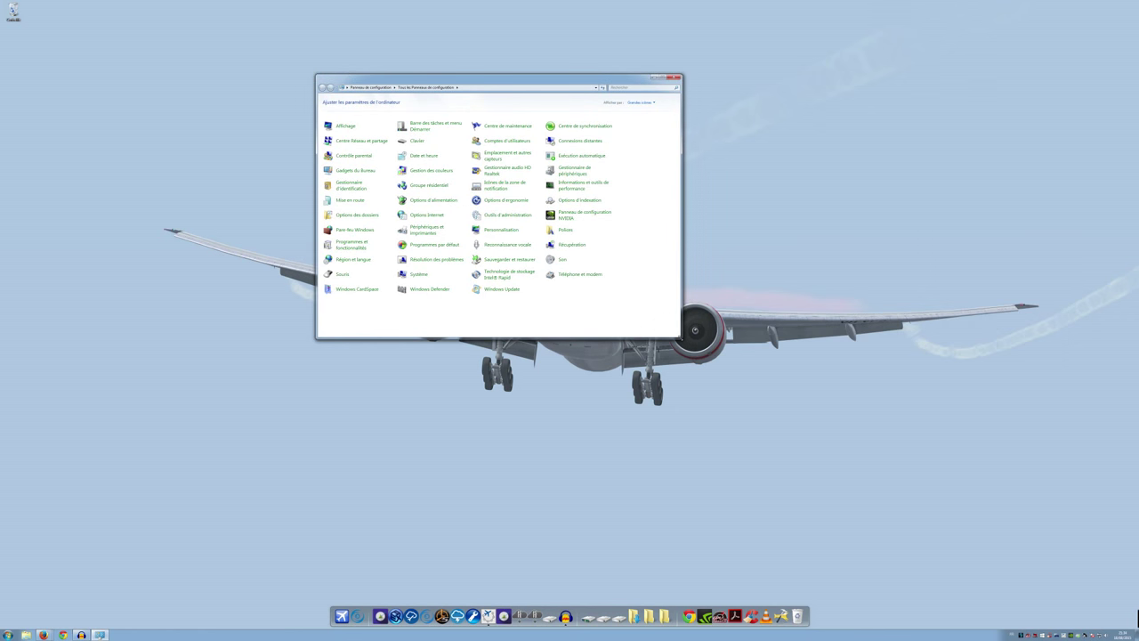
drag(683, 339, 881, 457)
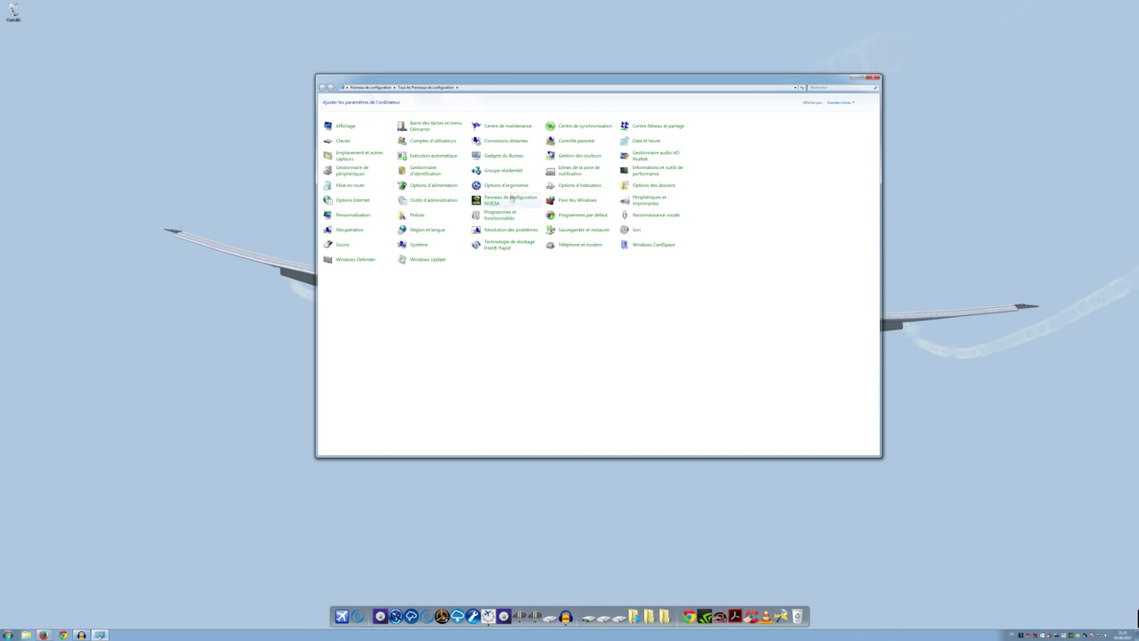
click(418, 246)
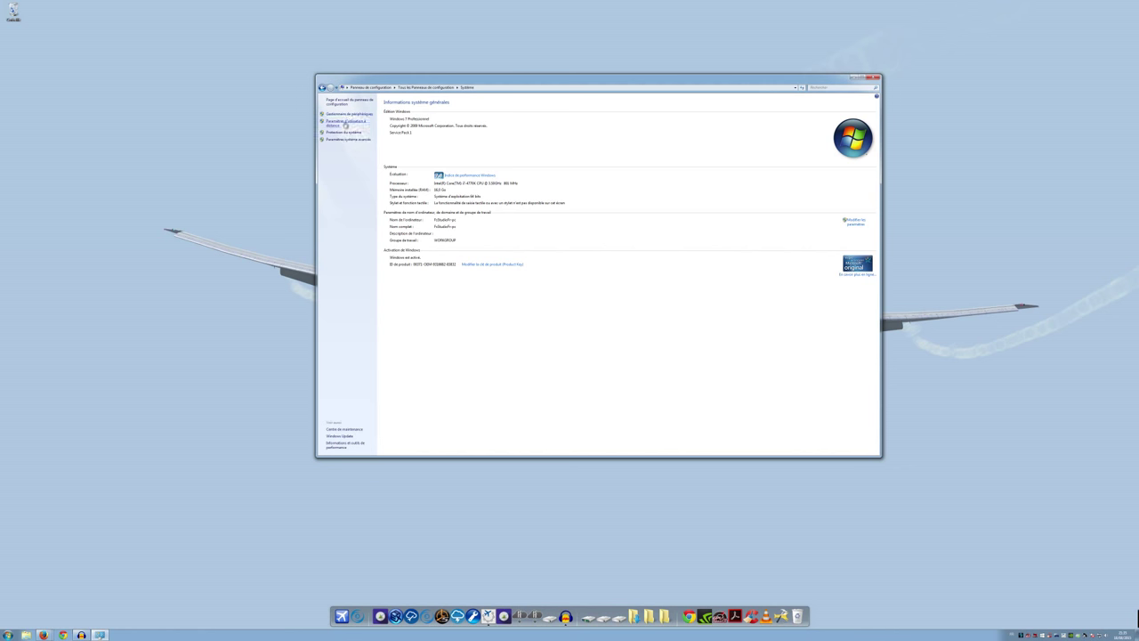
- Open the Device Manager over the System window and expand the system devices and processors categories
click(356, 114)
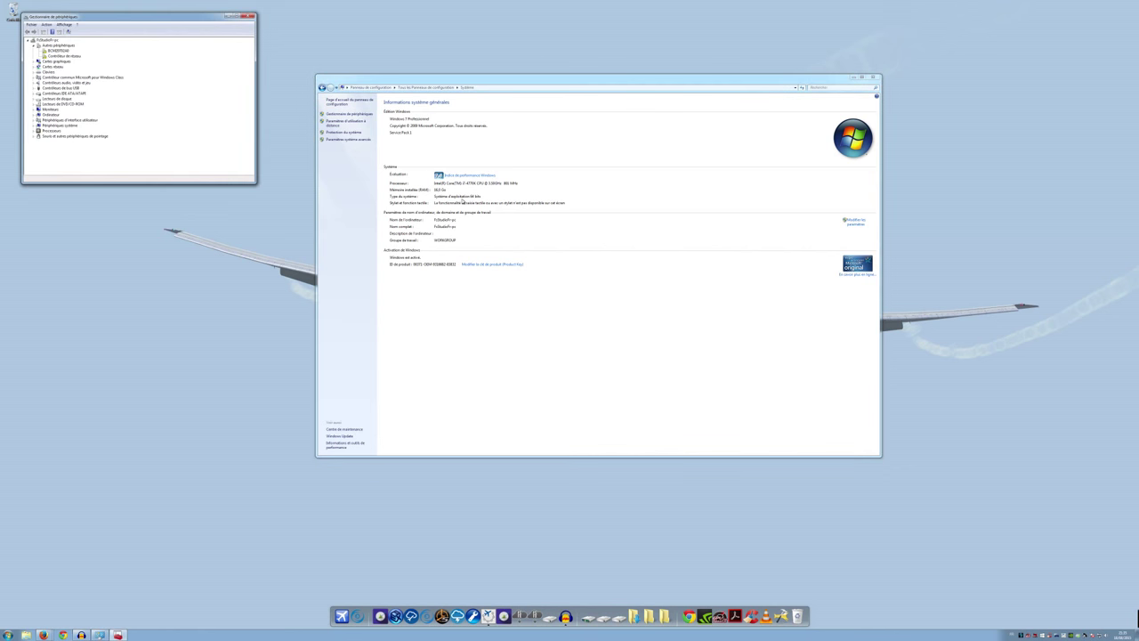
drag(139, 20, 645, 285)
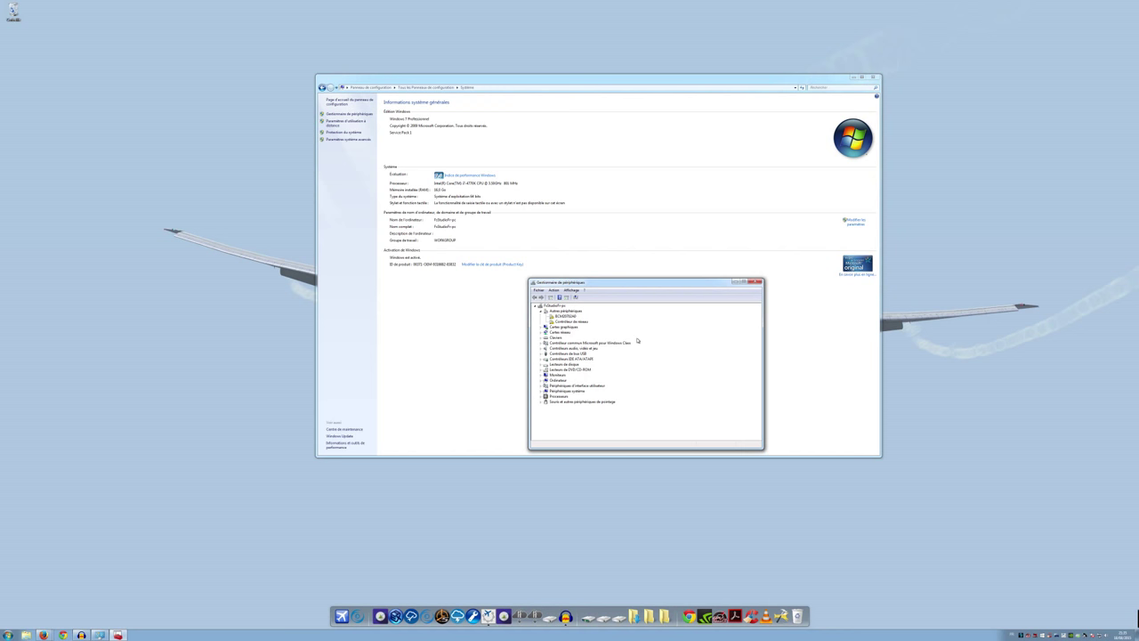
drag(604, 284, 628, 274)
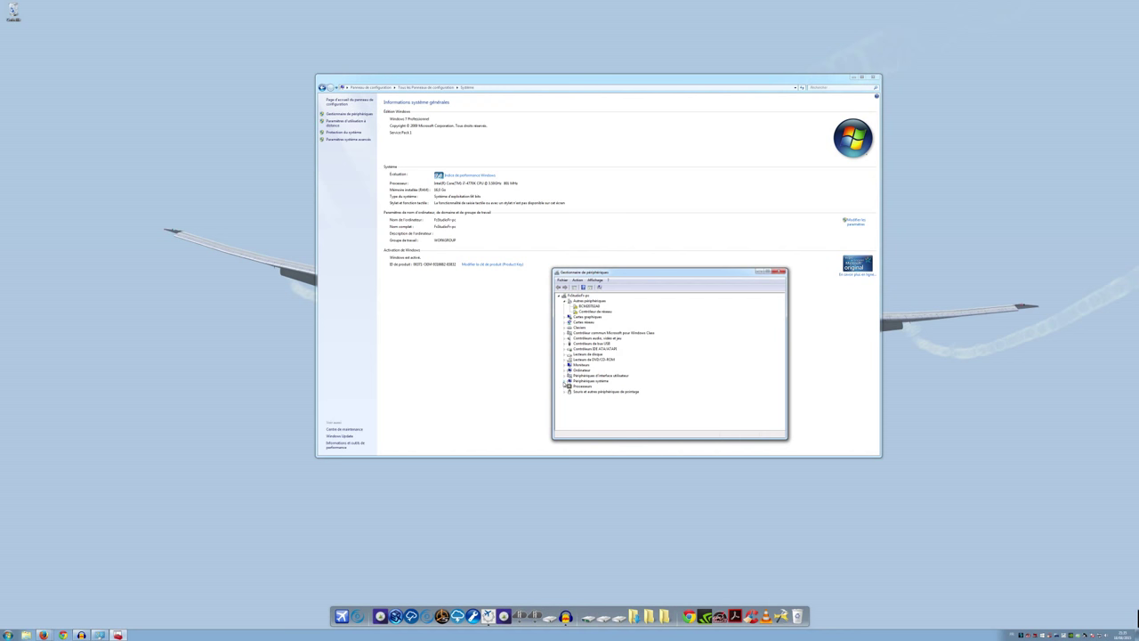
click(566, 381)
scroll(581, 374, down, 2)
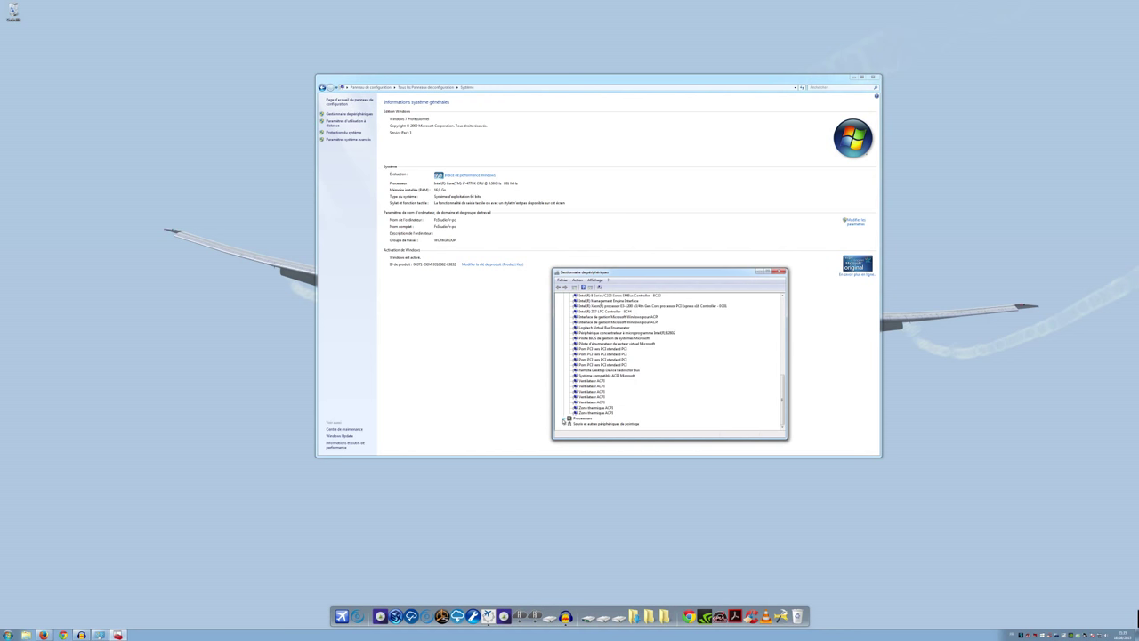
click(566, 418)
scroll(605, 400, down, 1)
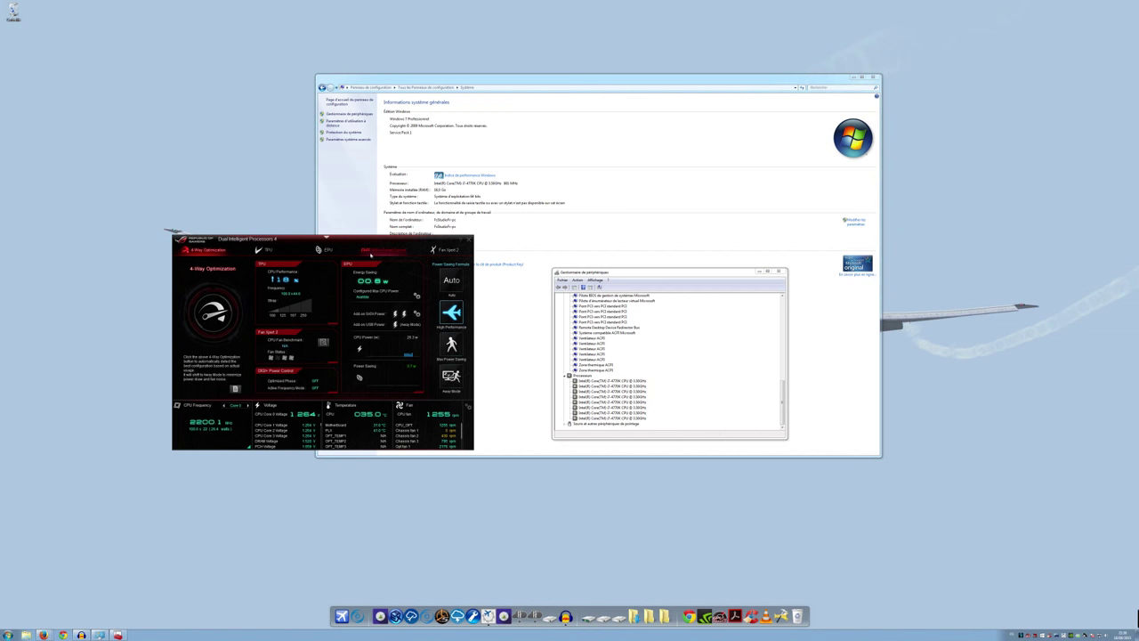
- Show the TPU CPU frequency settings in Dual Intelligent Processors 4 and switch the monitor to per-core CPU usage
click(264, 254)
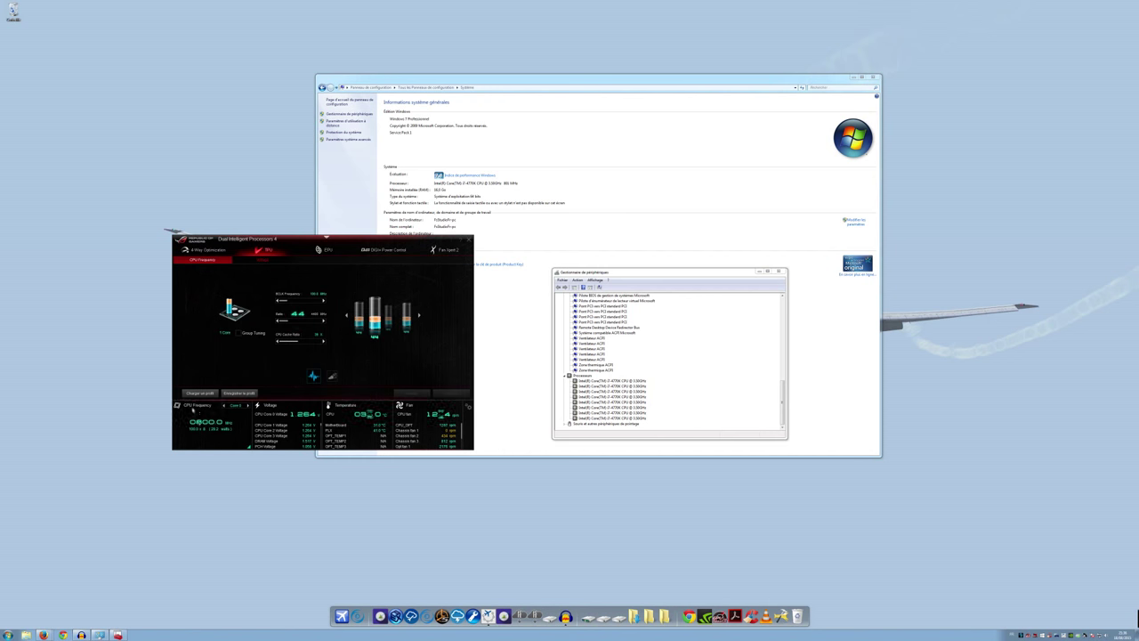
click(249, 448)
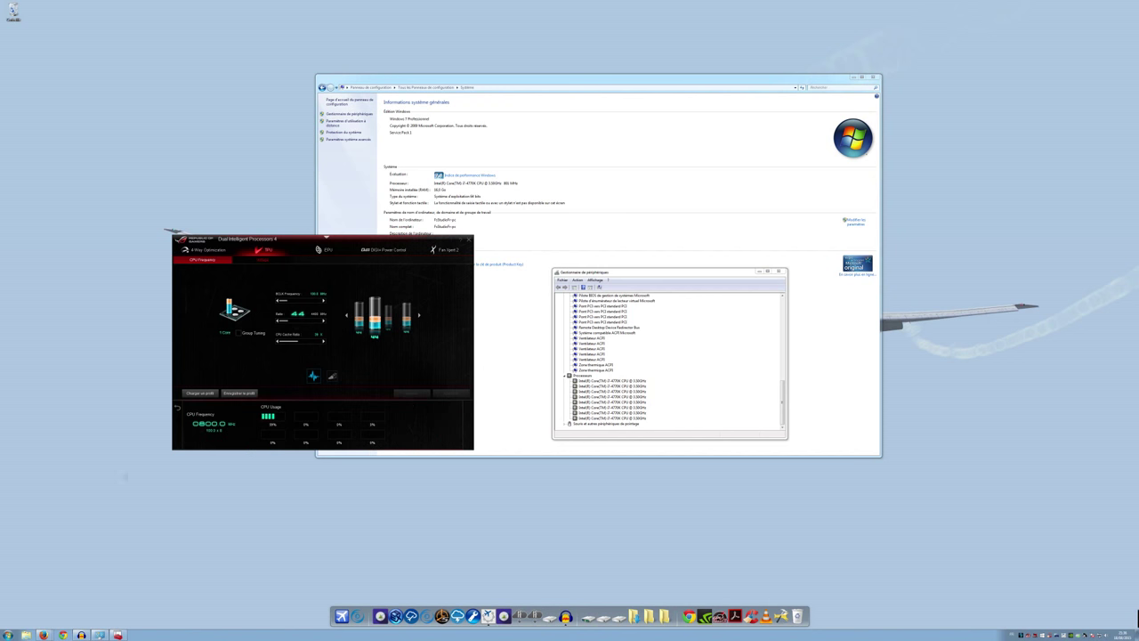
click(7, 635)
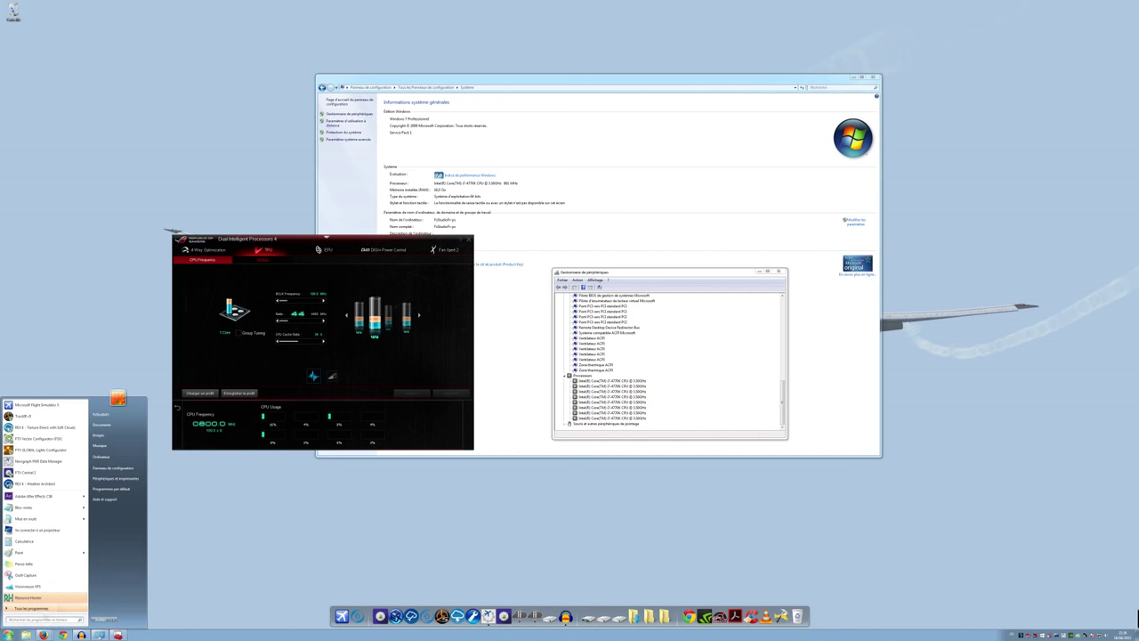
click(208, 312)
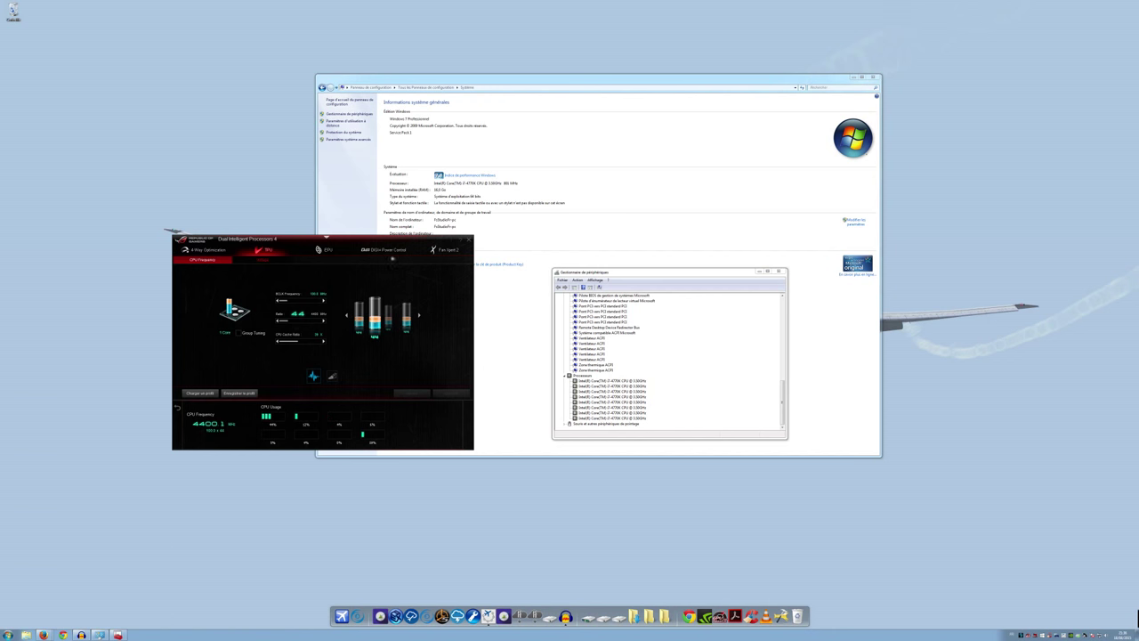
- Review the DIGI+ Power Control, 4-Way Optimization and TPU pages of Dual Intelligent Processors 4
click(400, 250)
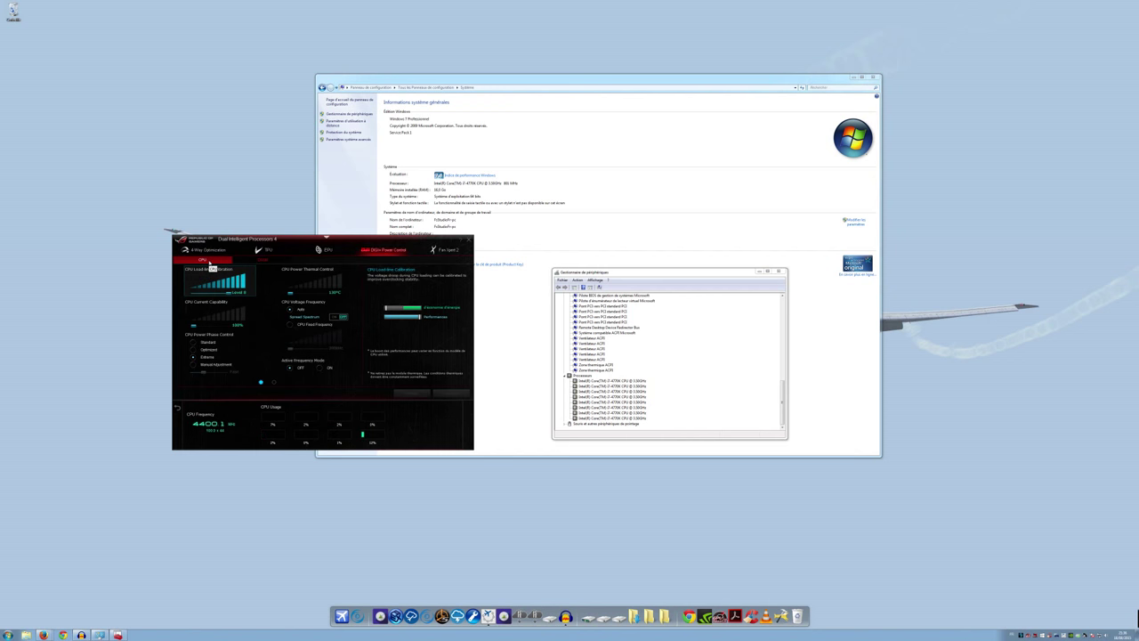
click(206, 251)
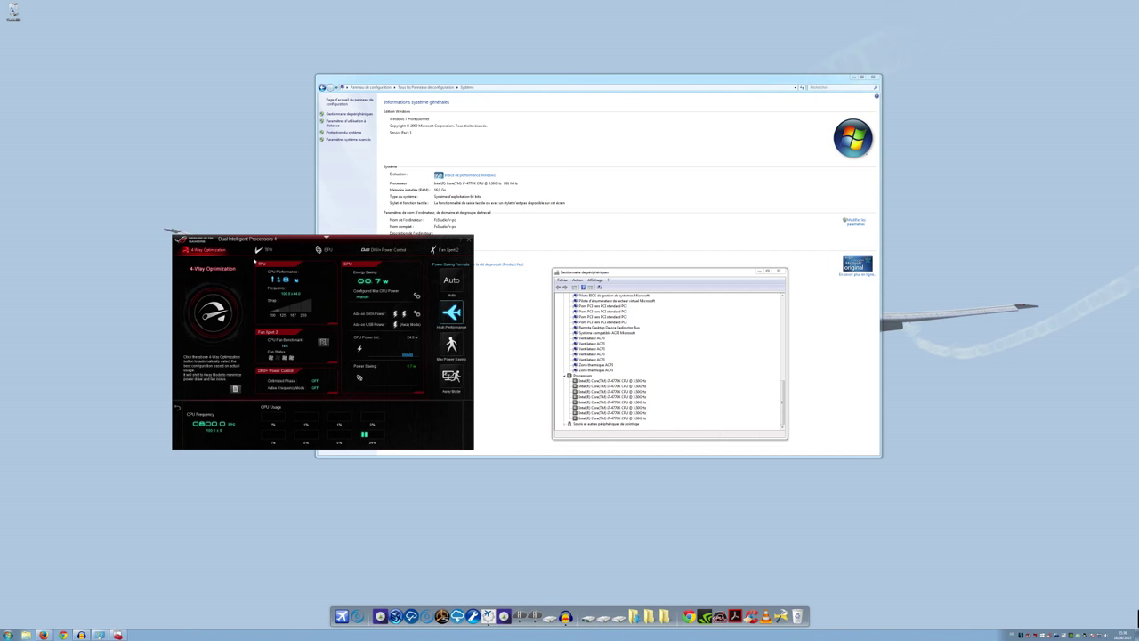
click(265, 253)
click(190, 253)
click(266, 252)
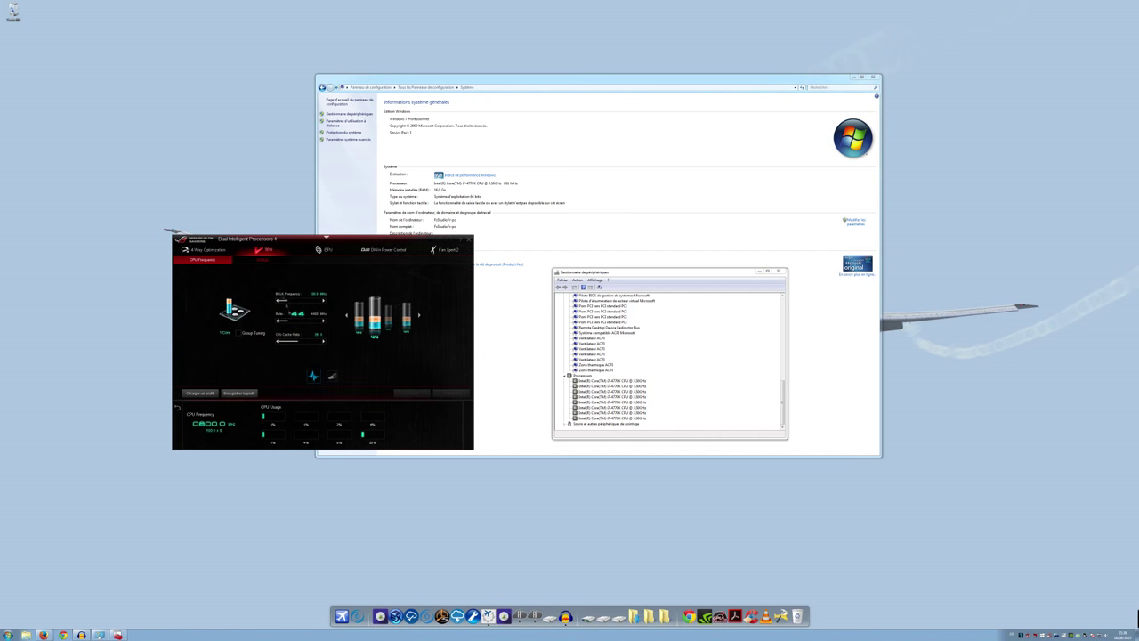
click(263, 260)
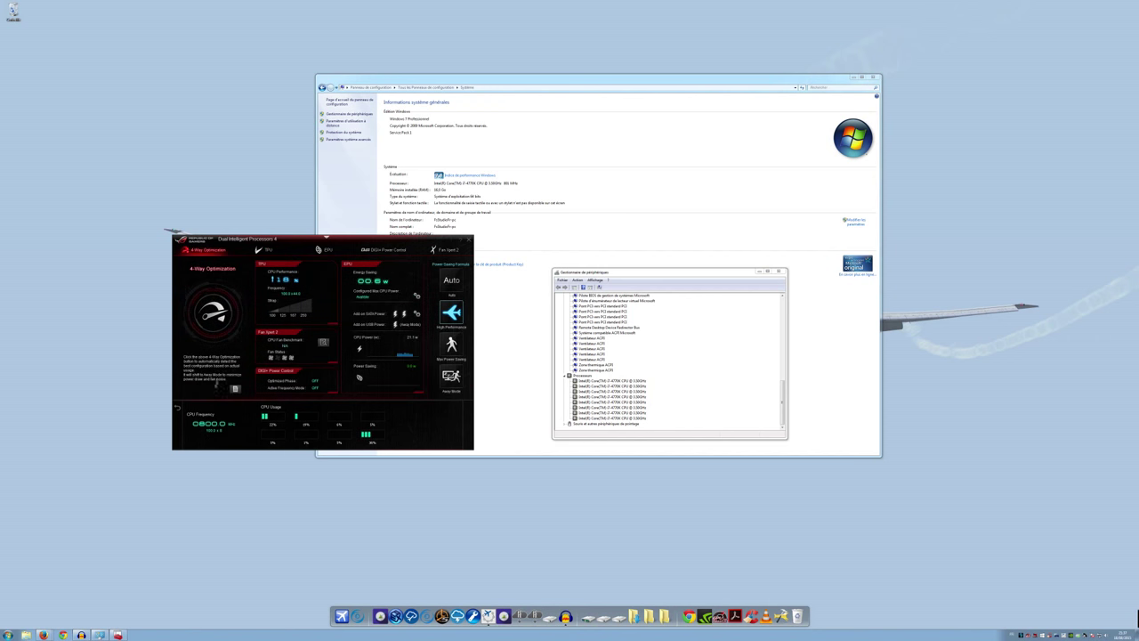
- Return the monitor to its overview, switch the displayed CPU core, and close Dual Intelligent Processors 4
click(177, 408)
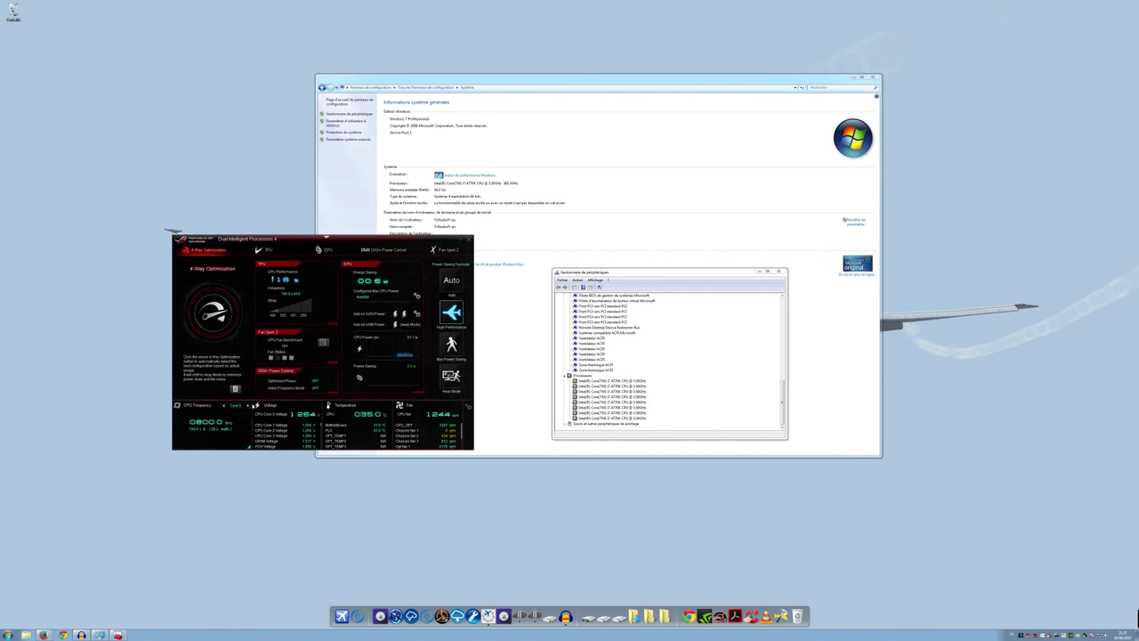
click(247, 406)
click(467, 239)
- Expand the USB controllers in the Device Manager and check the devices attached to the first Generic USB Hub
scroll(619, 367, up, 8)
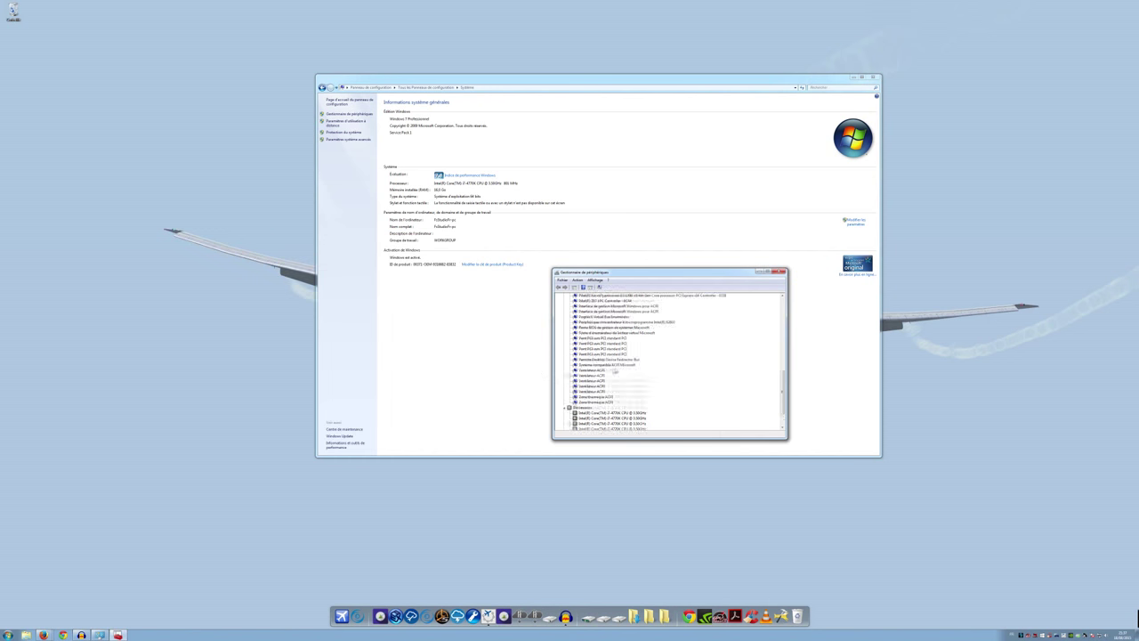
scroll(618, 365, up, 5)
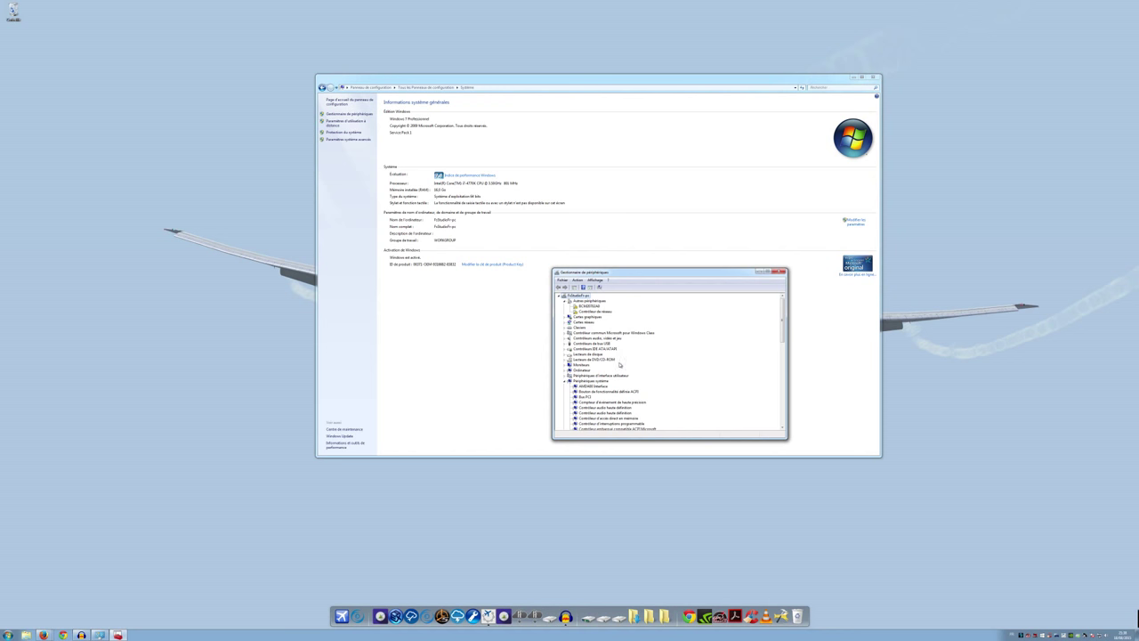
click(569, 343)
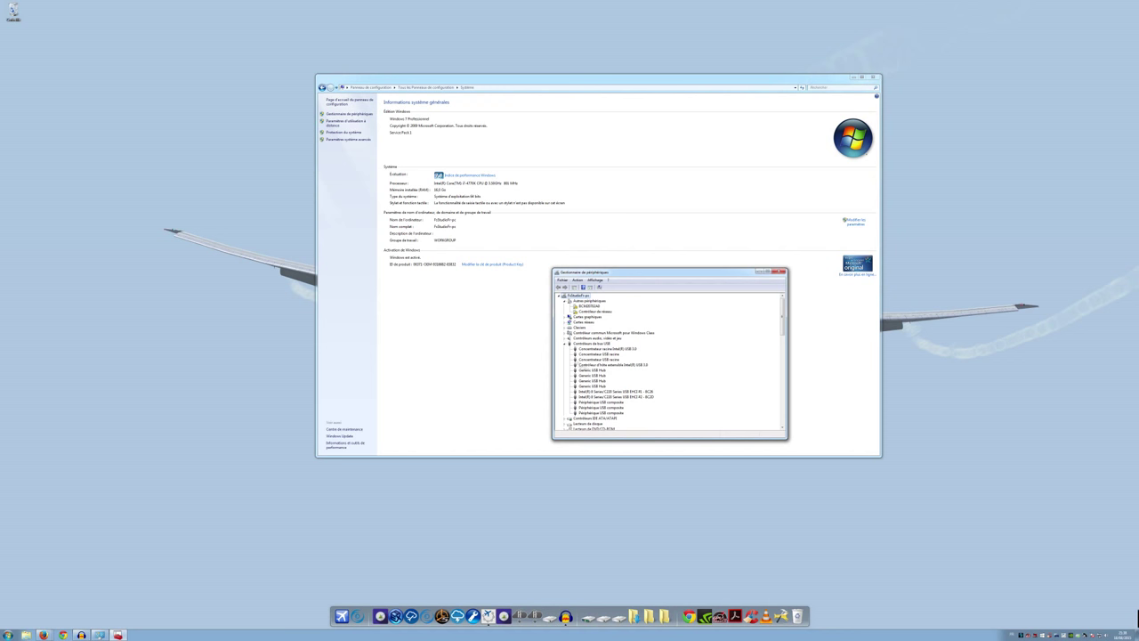
right_click(598, 371)
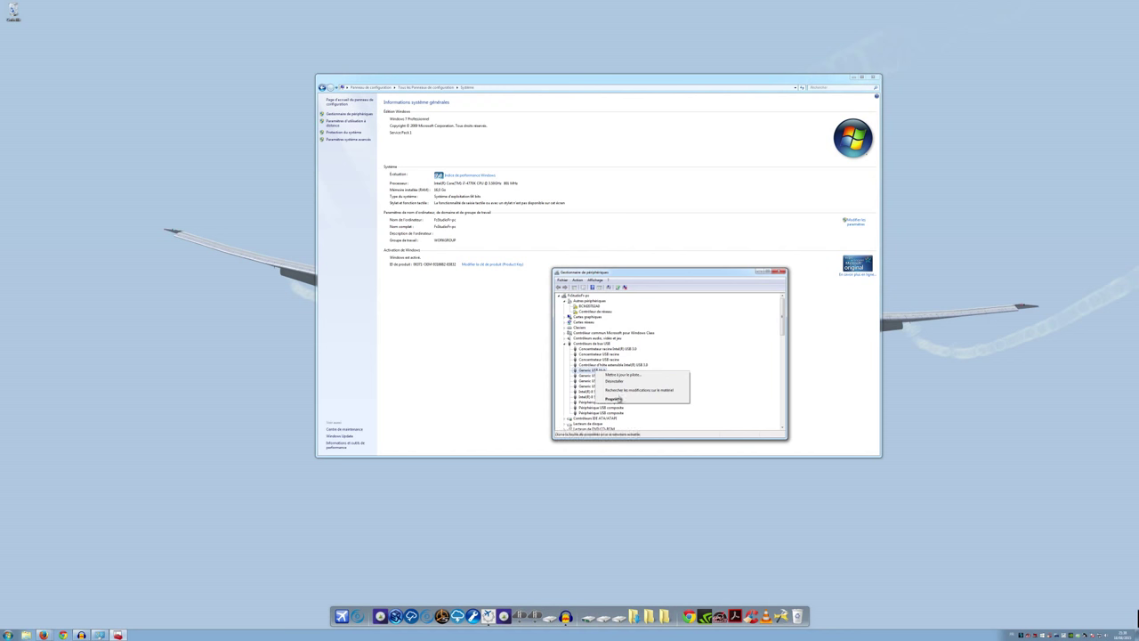
click(614, 399)
click(637, 299)
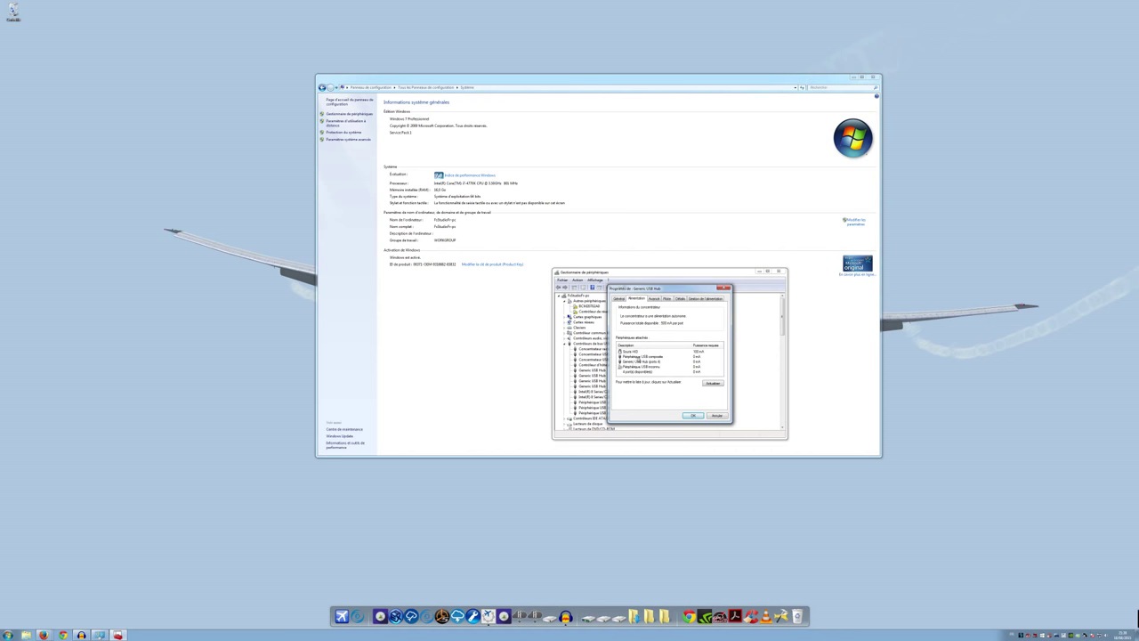
click(639, 361)
click(638, 370)
click(716, 416)
- Check the second Generic USB Hub's attached devices and power management options in its properties
right_click(601, 377)
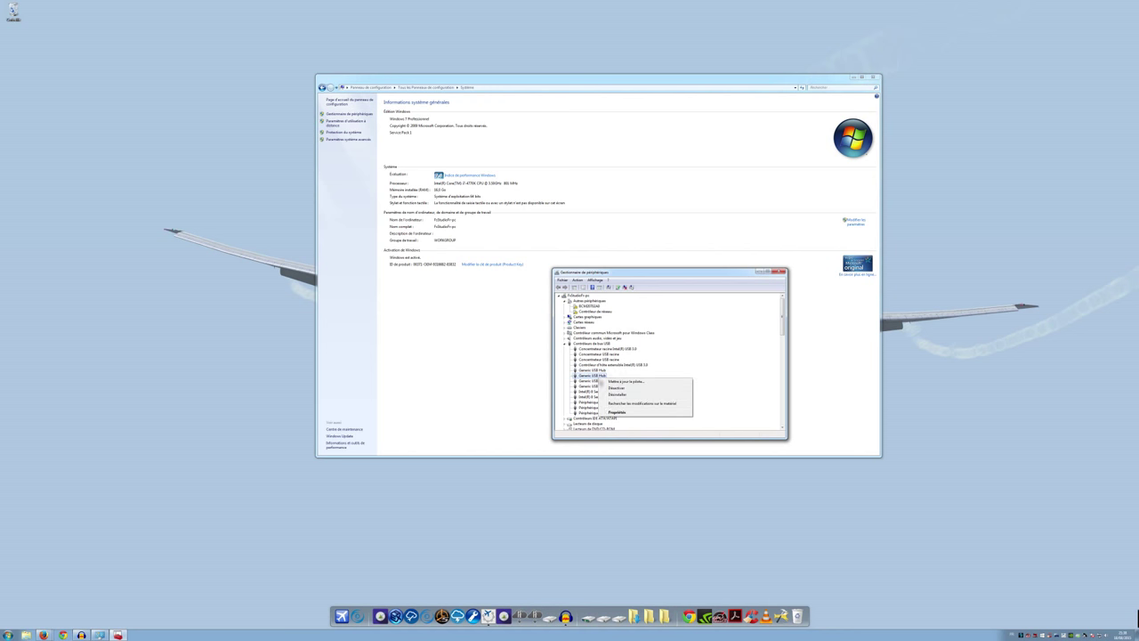
click(615, 414)
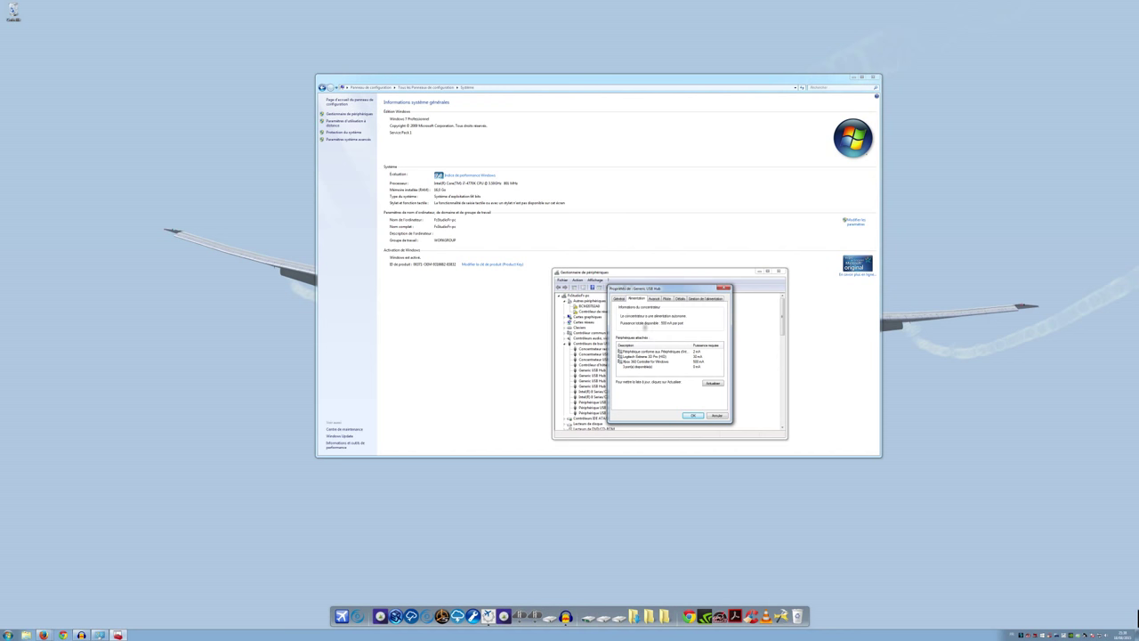
click(641, 356)
click(699, 300)
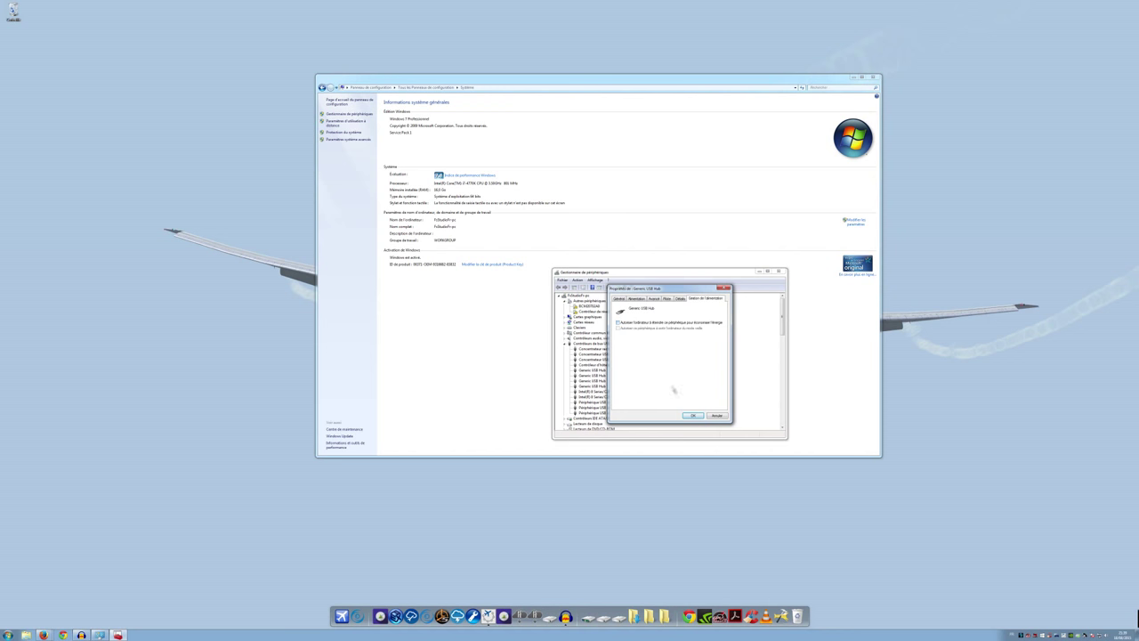
click(692, 416)
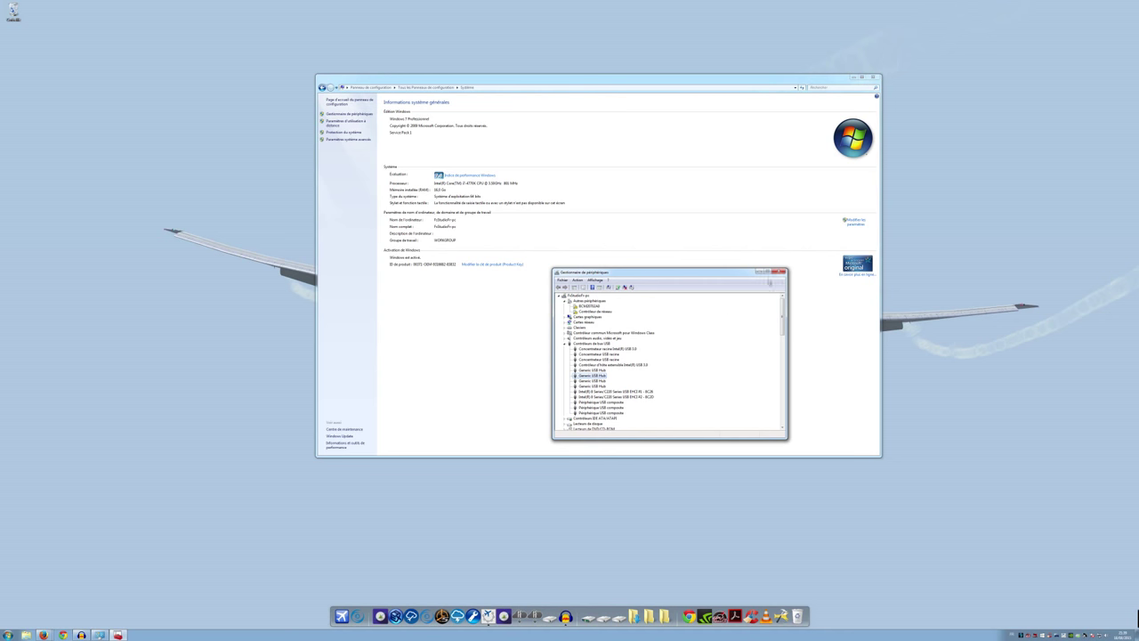
- Close the Device Manager, the System window and GPU Tweak to clear the desktop
key(alt+F4)
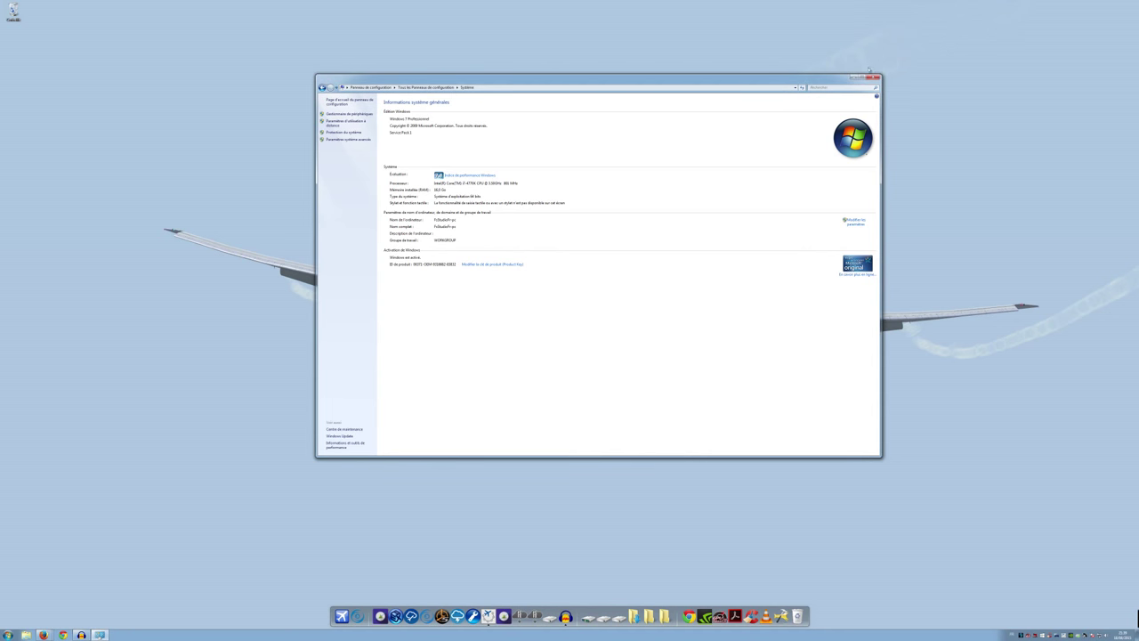
click(869, 77)
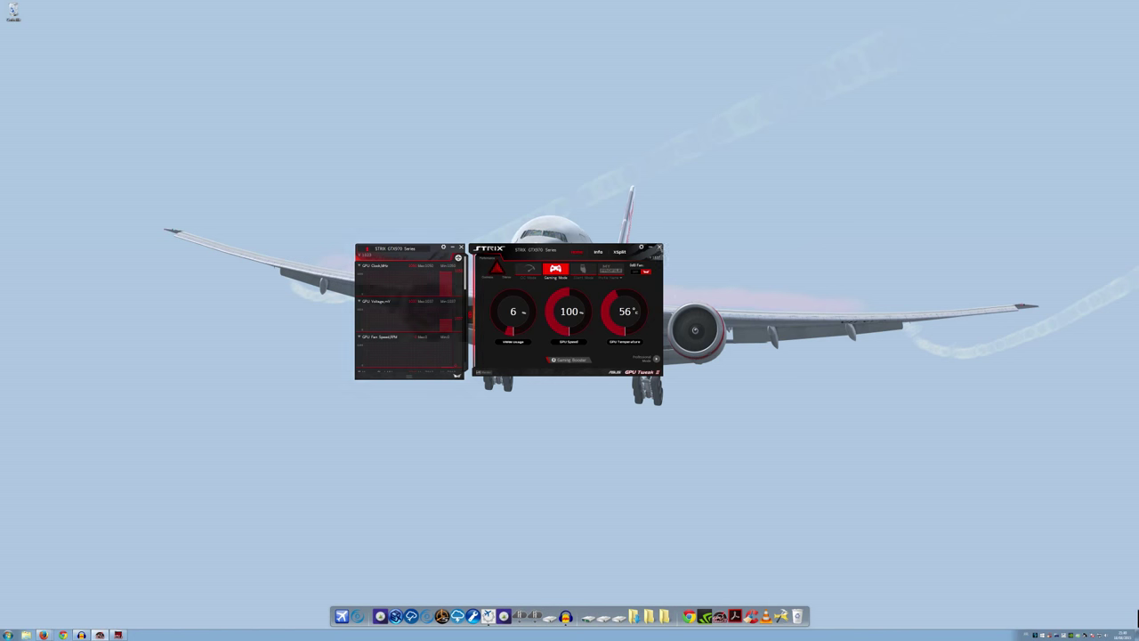
click(659, 248)
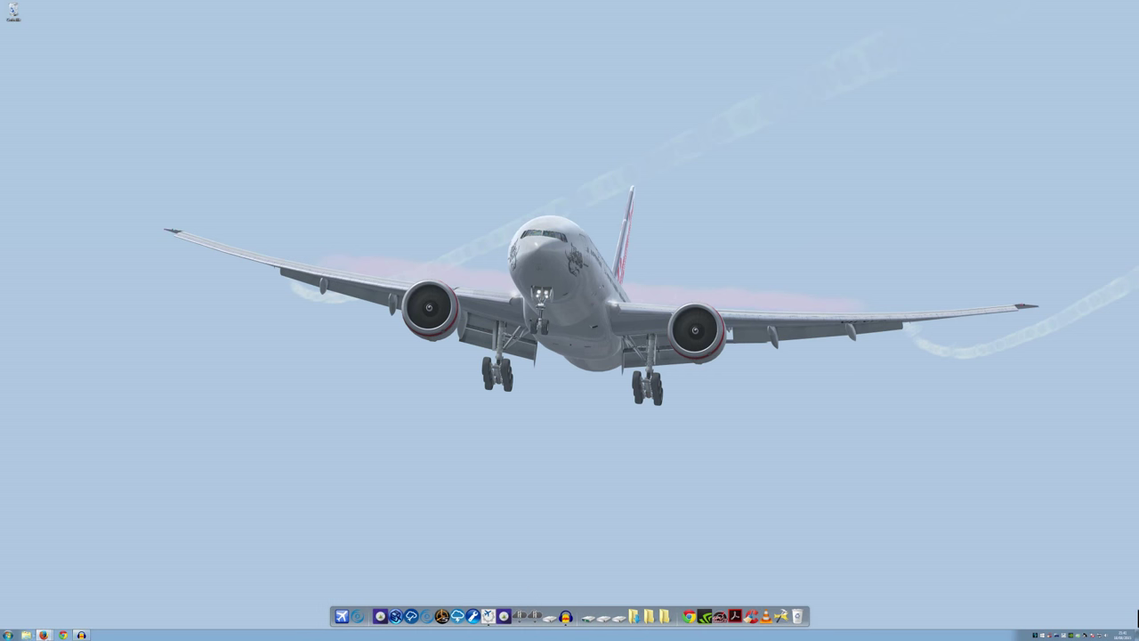
- Search the installed programs for "navi" and launch Navigraph Charts
click(7, 634)
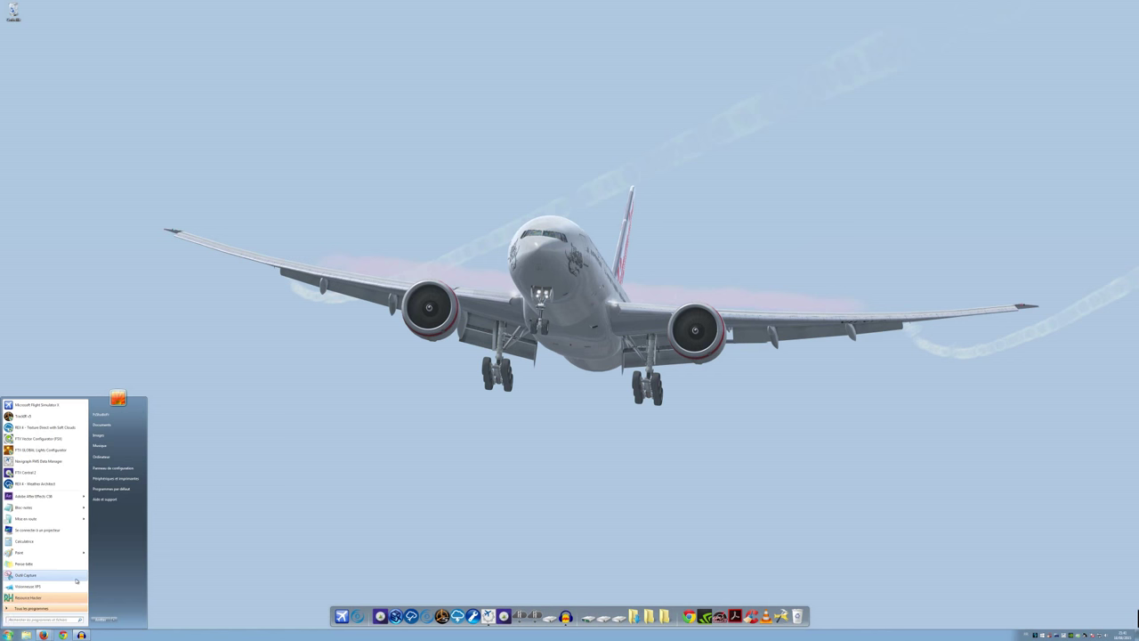
text(navi)
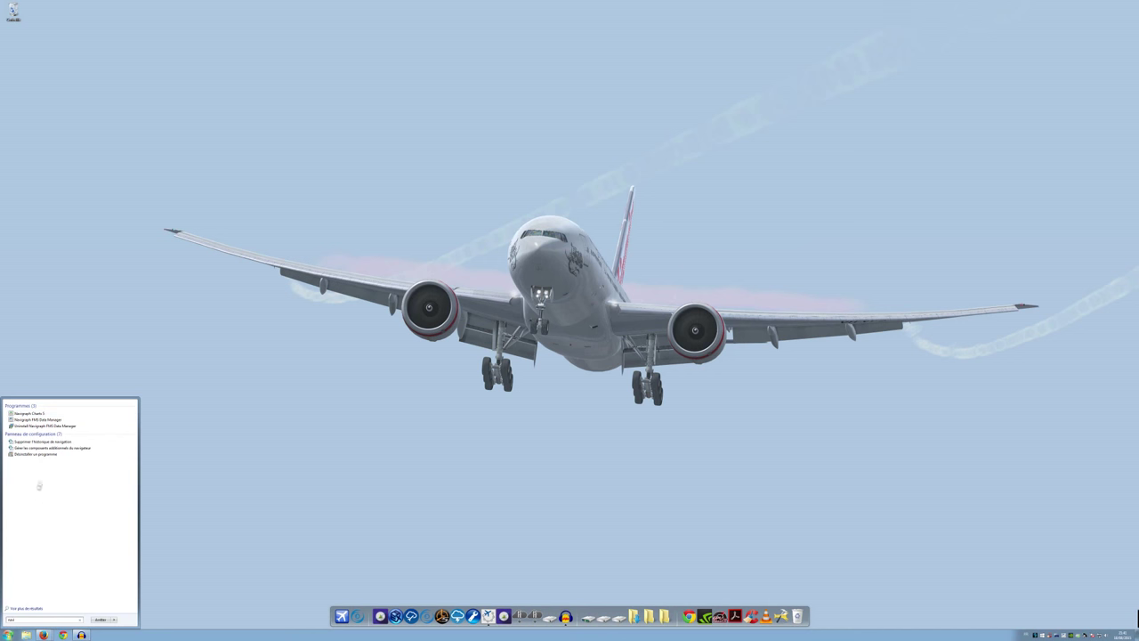
click(17, 415)
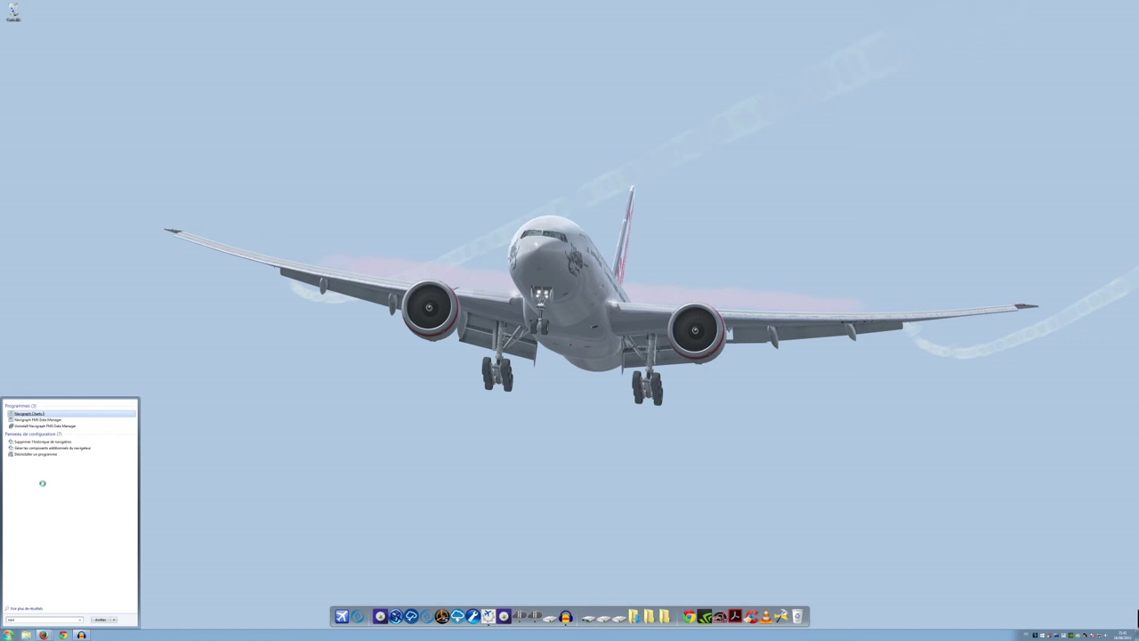
- Copy the Navigraph Charts program entry from the search results and paste it as a shortcut on the desktop
click(32, 517)
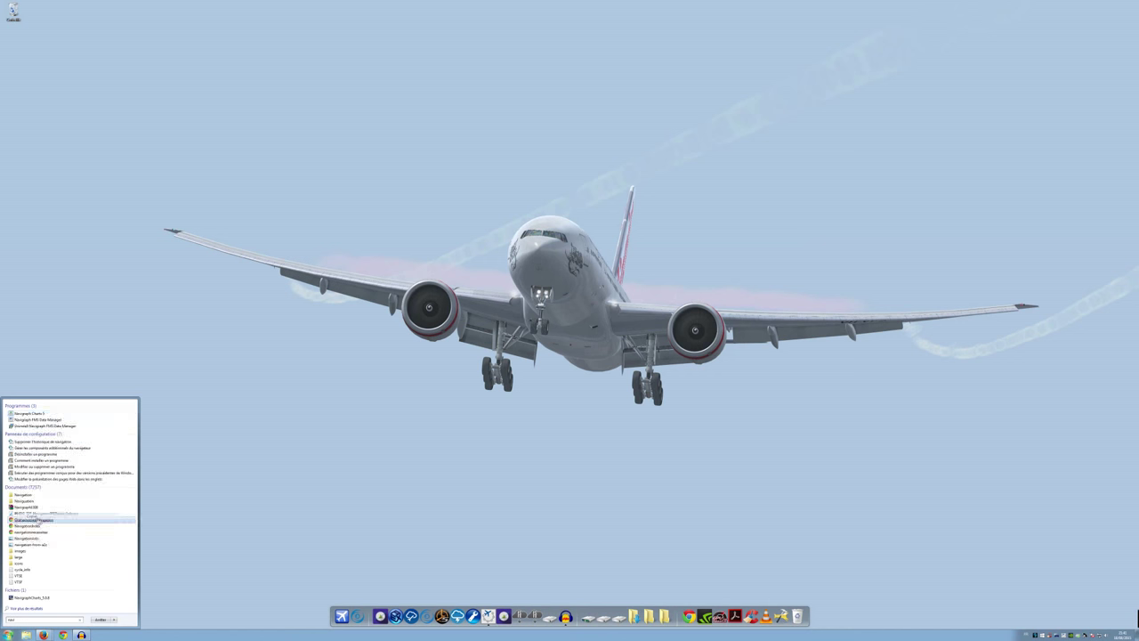
right_click(189, 505)
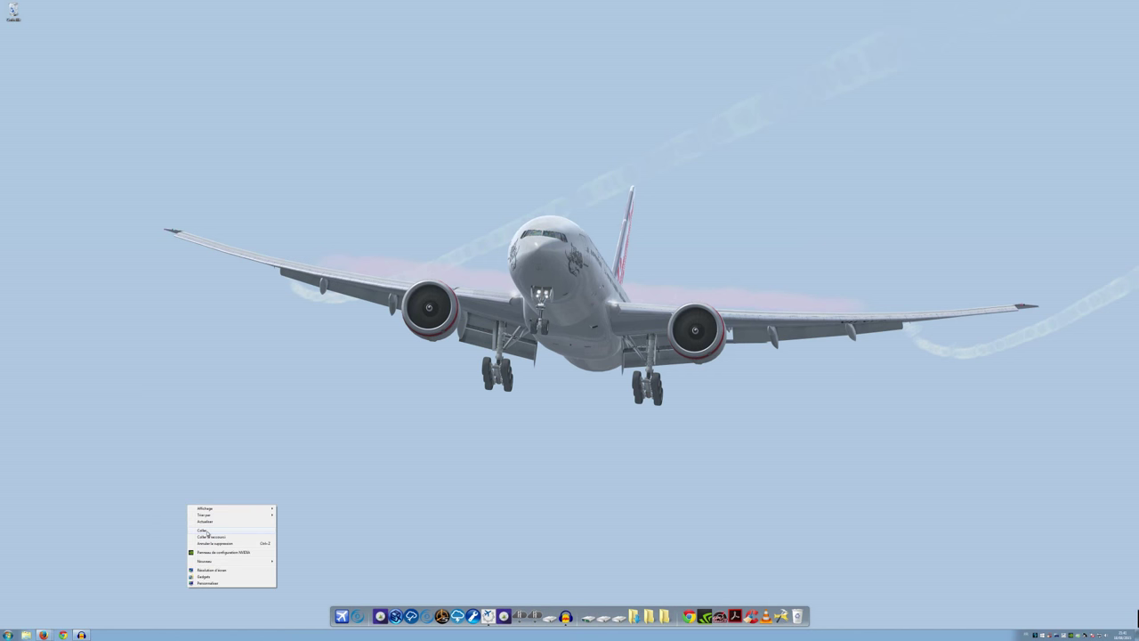
click(210, 537)
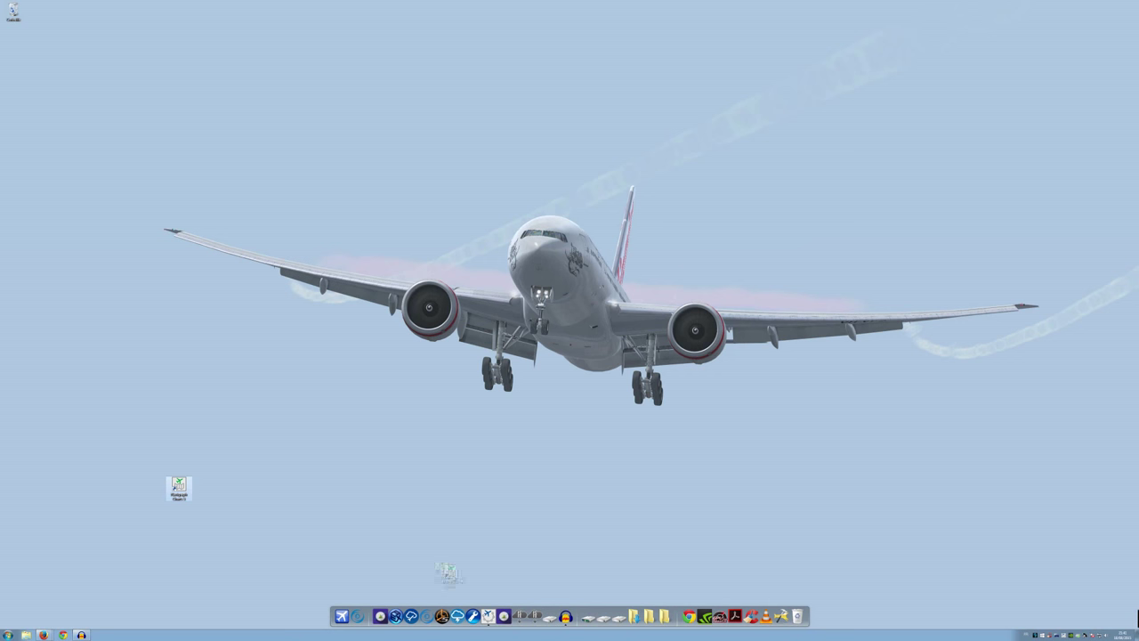
- Add the Navigraph Charts shortcut to the desktop dock and send its desktop copy to the recycle bin
drag(480, 618, 481, 617)
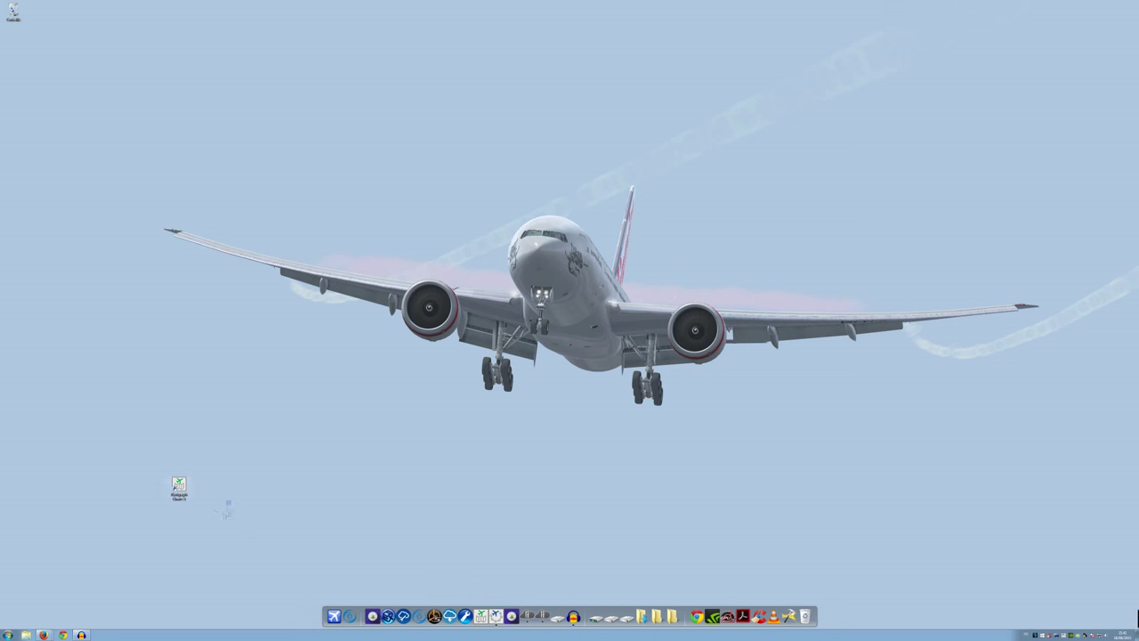
key(Delete)
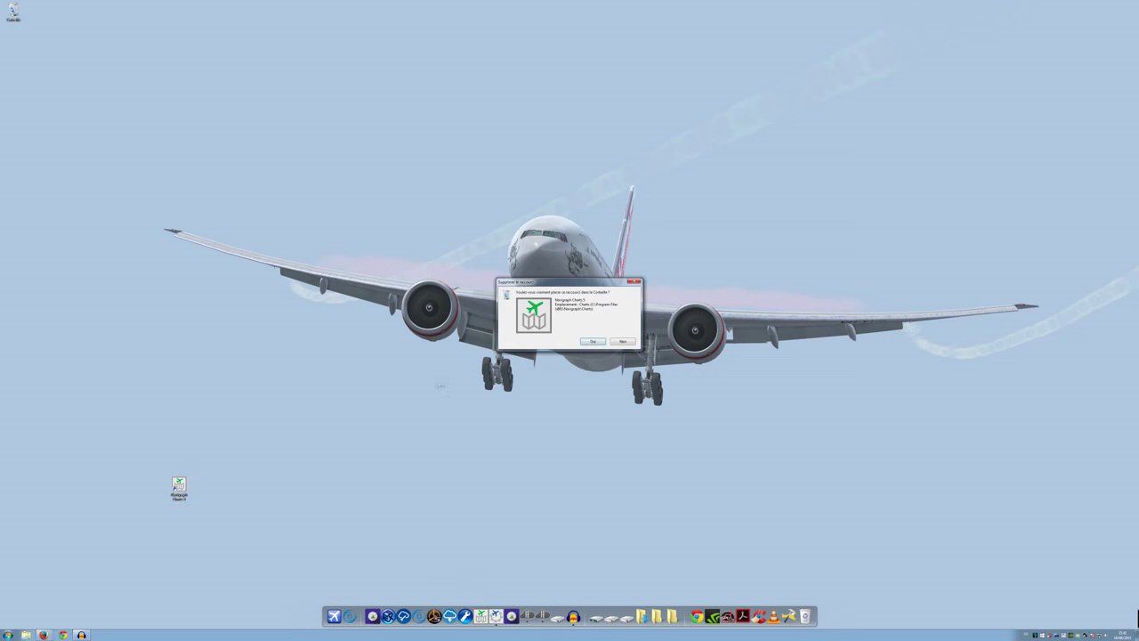
click(589, 342)
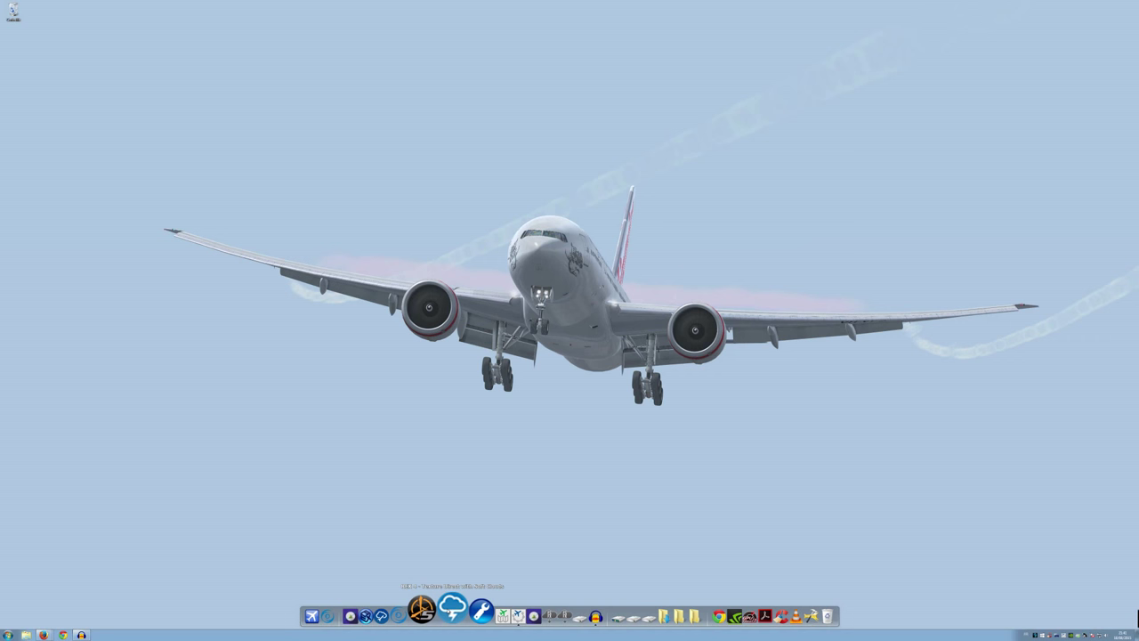
- Launch REX 4 Texture Direct with Soft Clouds and REX 4 Weather Architect from the dock, authorizing them to make changes
click(453, 608)
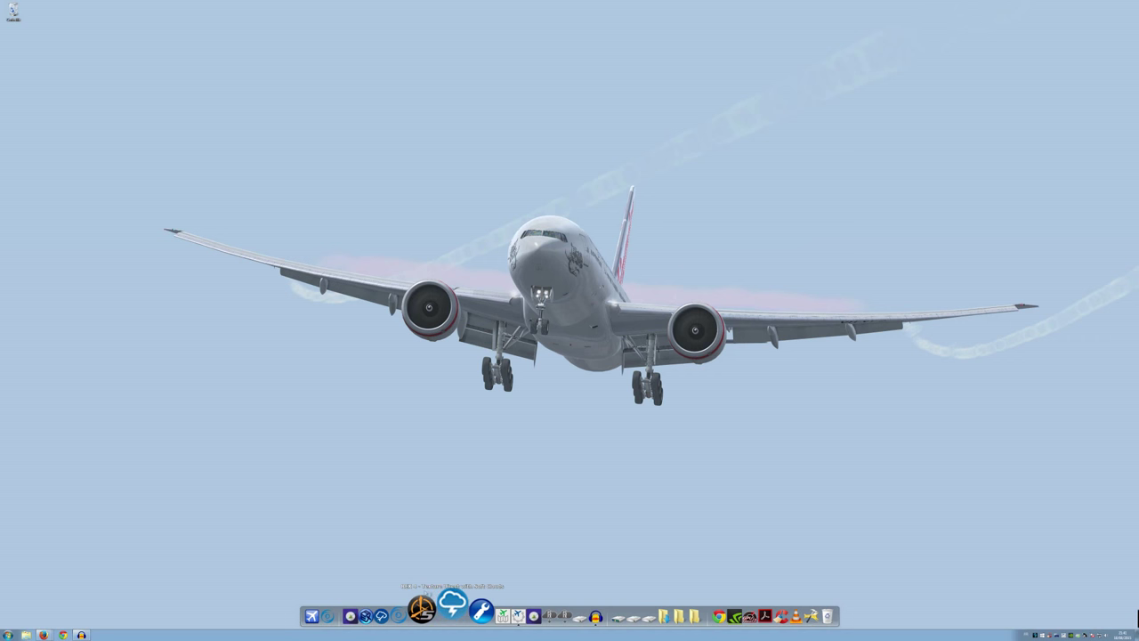
click(595, 609)
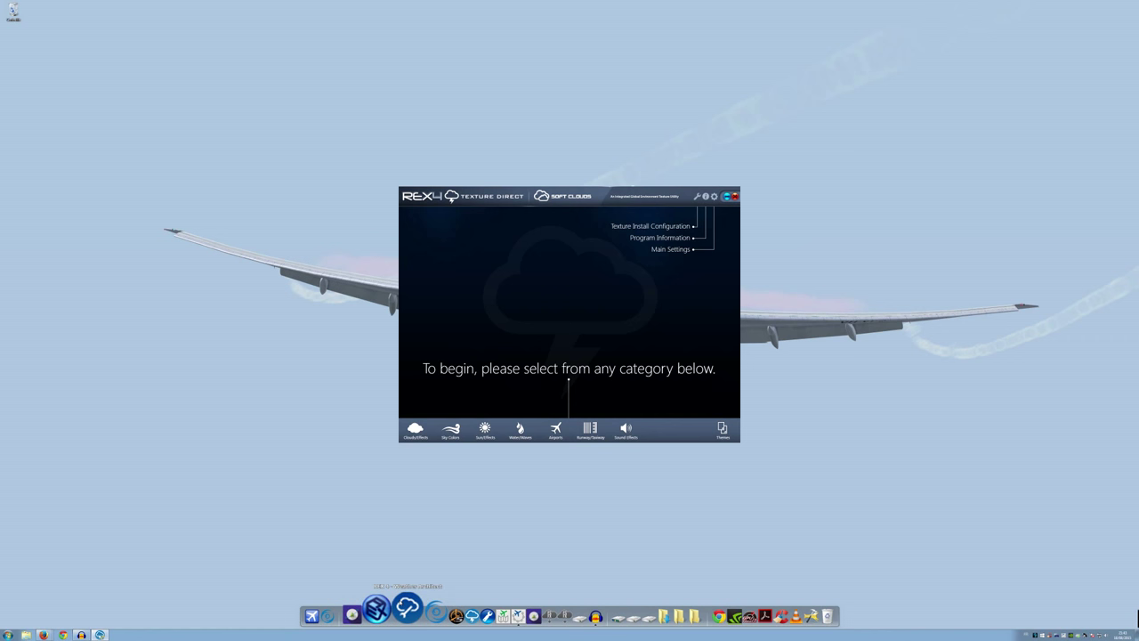
click(406, 608)
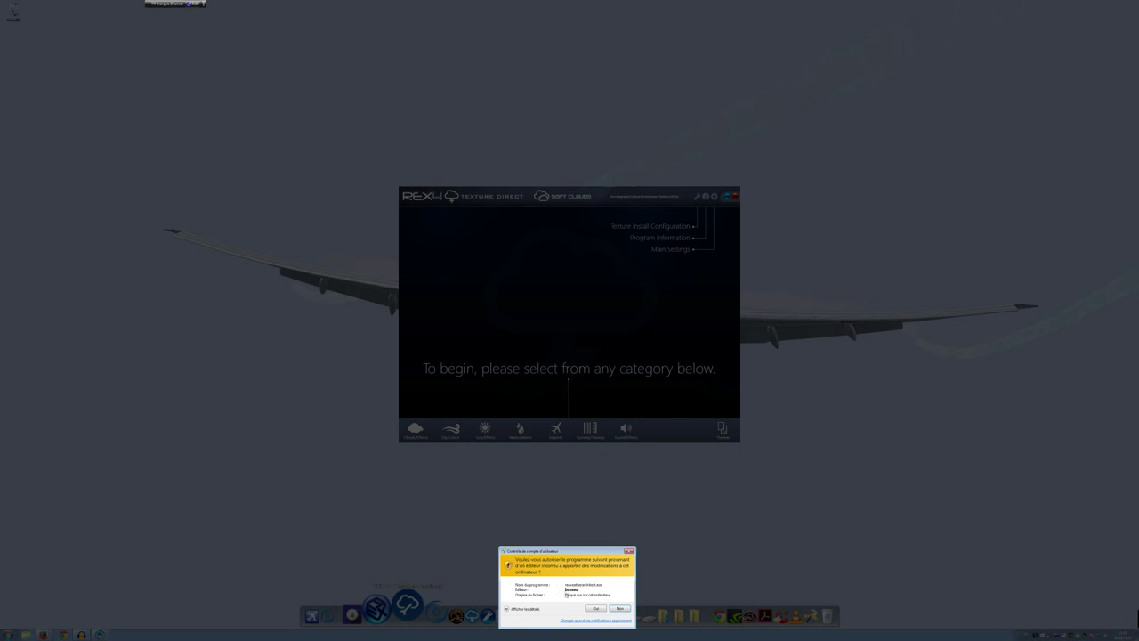
click(593, 609)
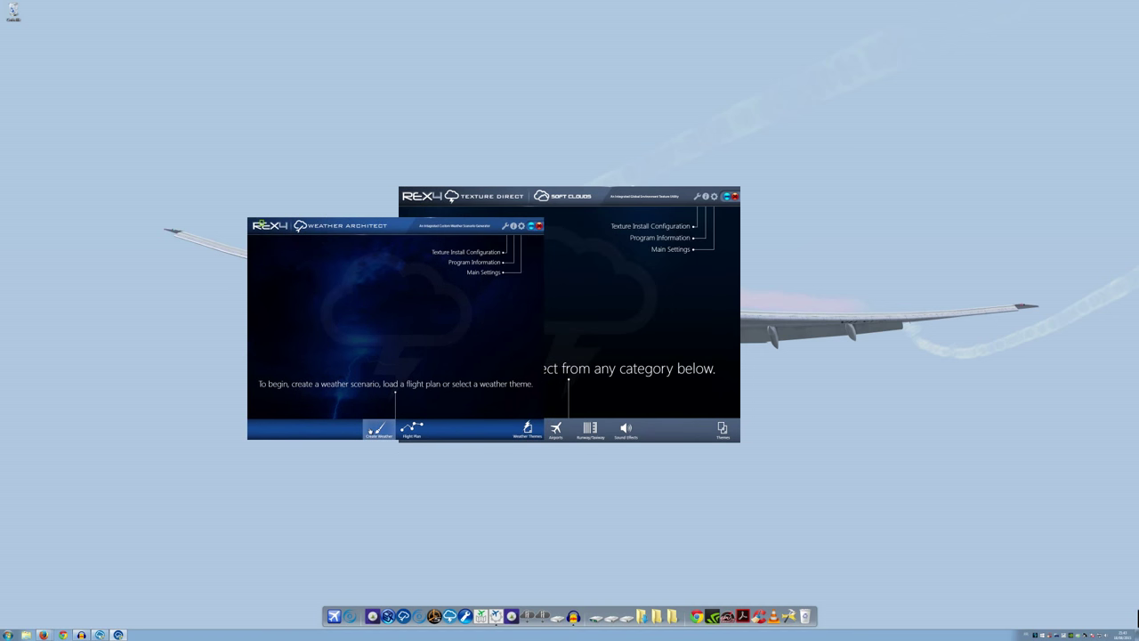
click(370, 431)
click(297, 300)
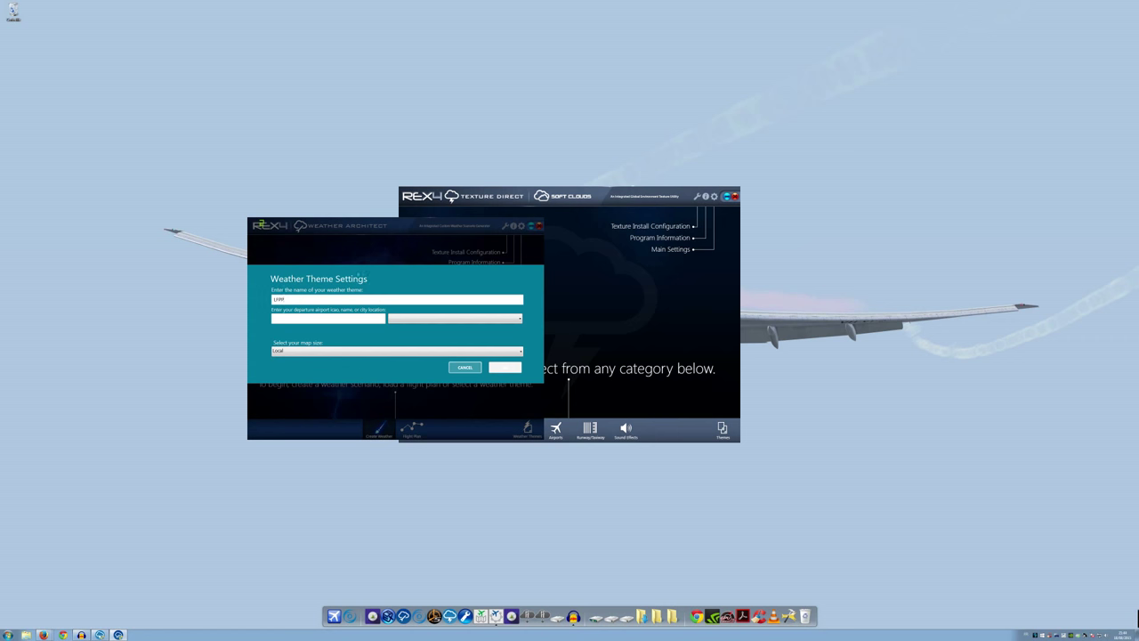
click(464, 367)
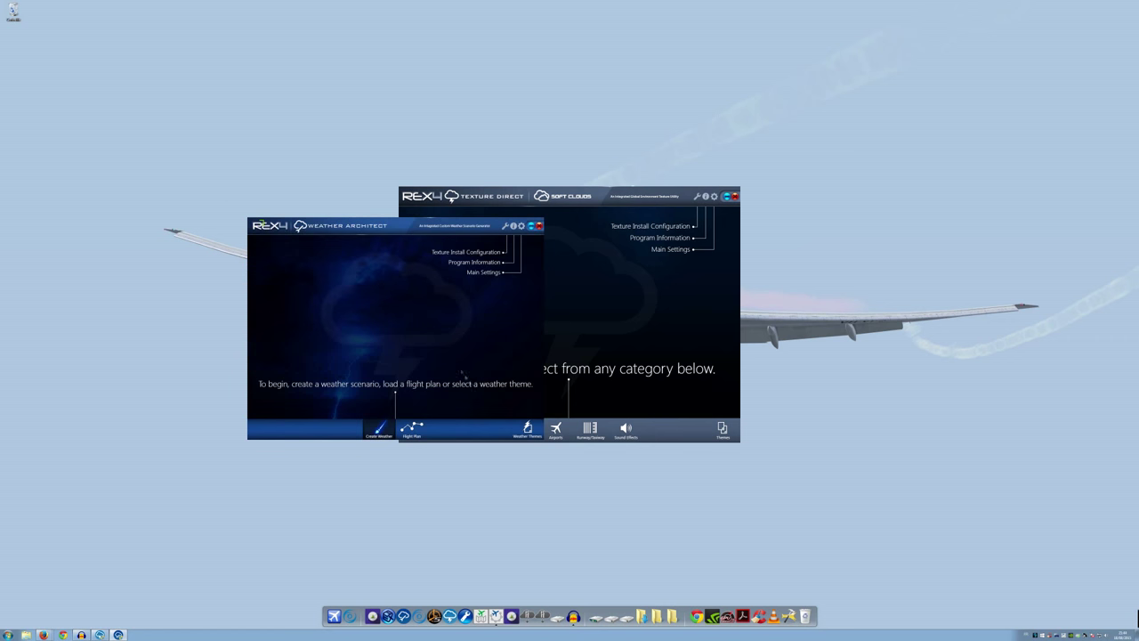
- Show the saved weather themes in Weather Architect and preview the map of the local YSSY theme
click(527, 431)
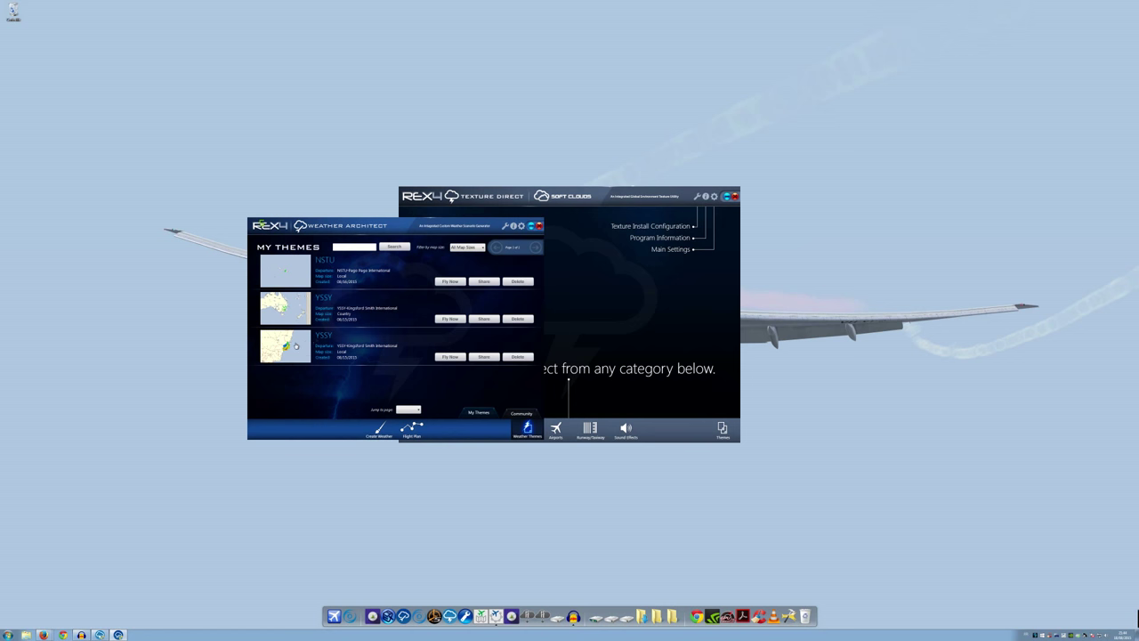
mouse_move(297, 345)
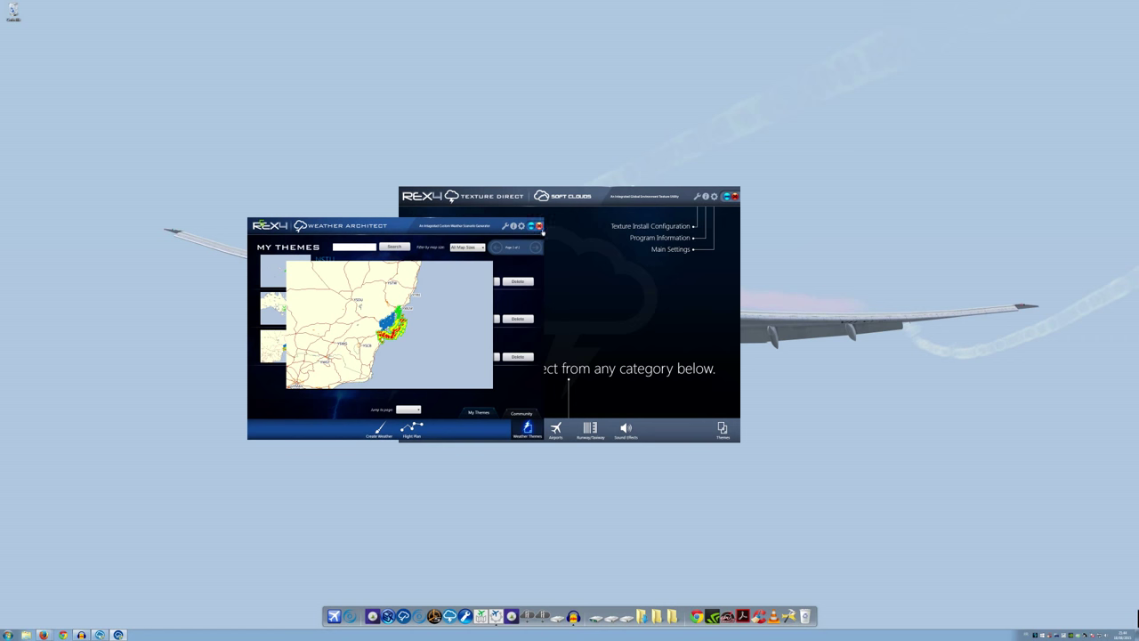
- Close Weather Architect and Texture Direct, accepting the backup of the texture theme database
click(539, 225)
click(506, 353)
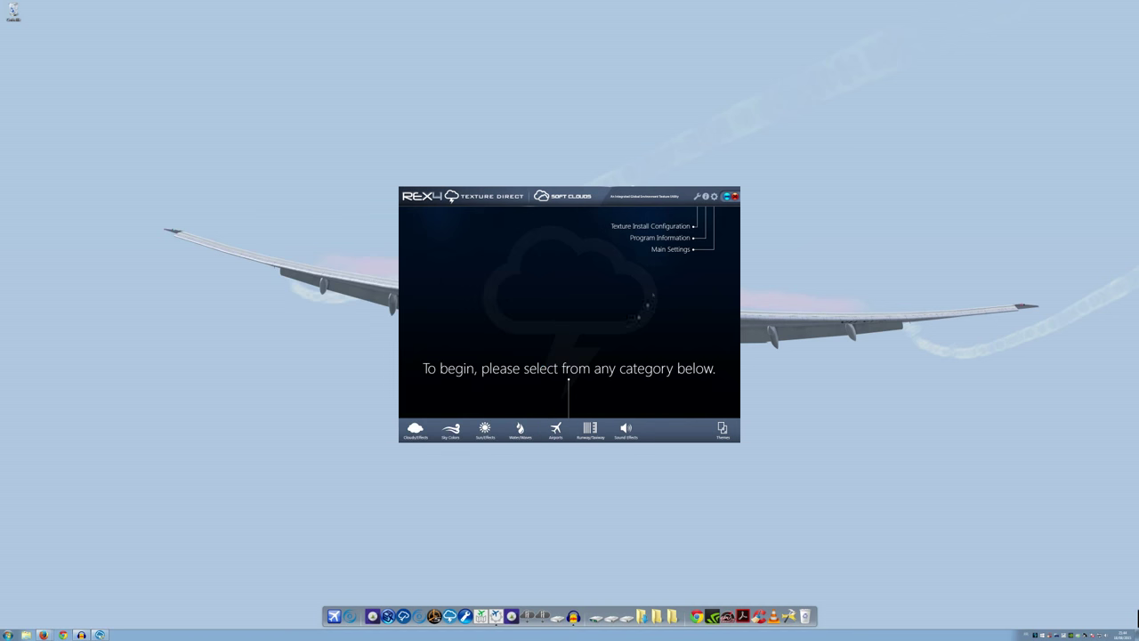
click(735, 197)
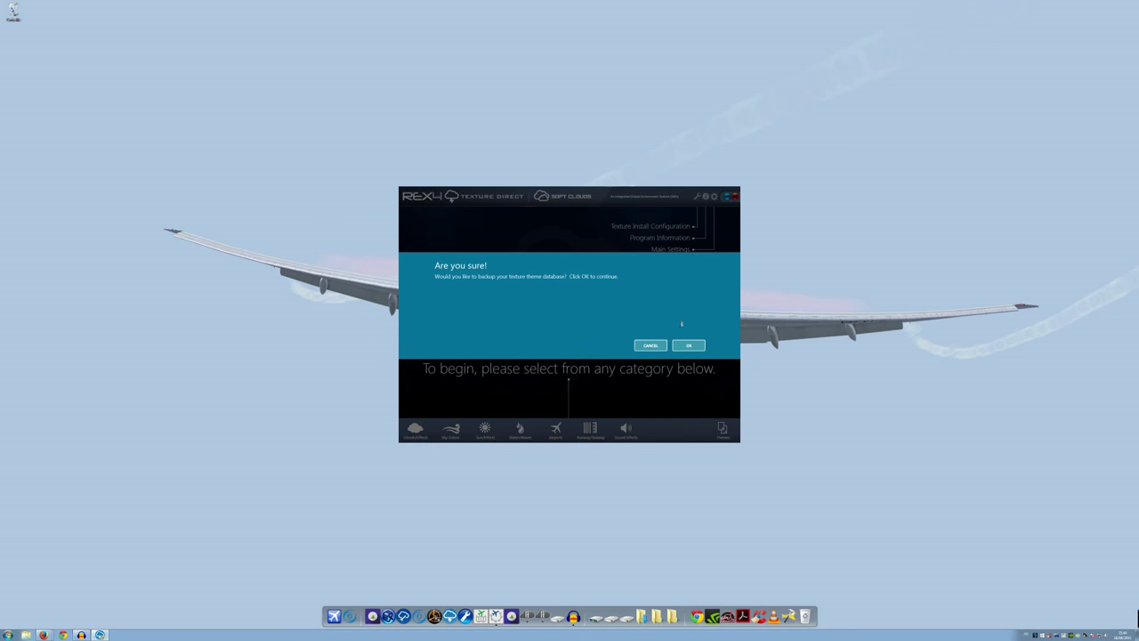
click(690, 345)
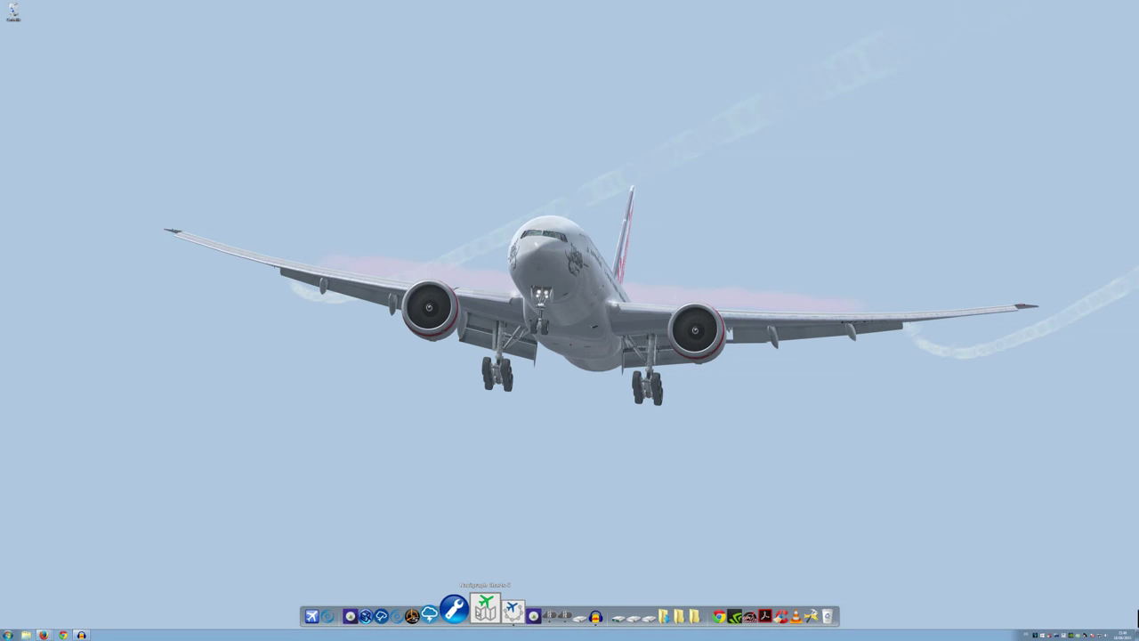
- Switch to Audacity and start an audio recording
key(alt+Tab)
key(r)
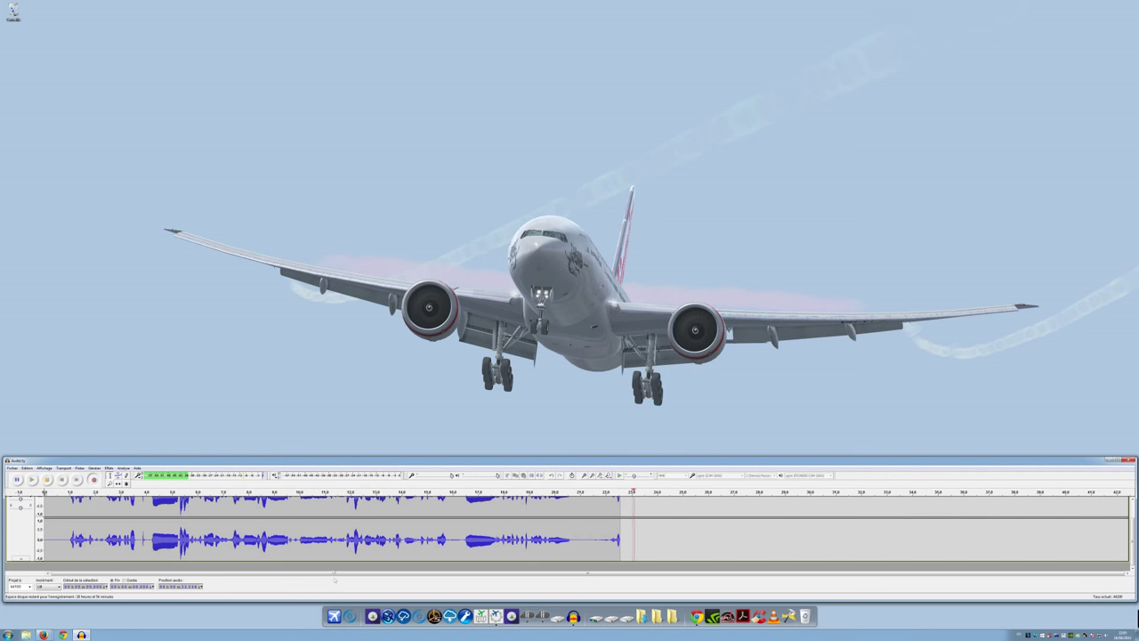
- View the overhead panel image from the Tuto 777 folder and close the photo viewer
click(656, 616)
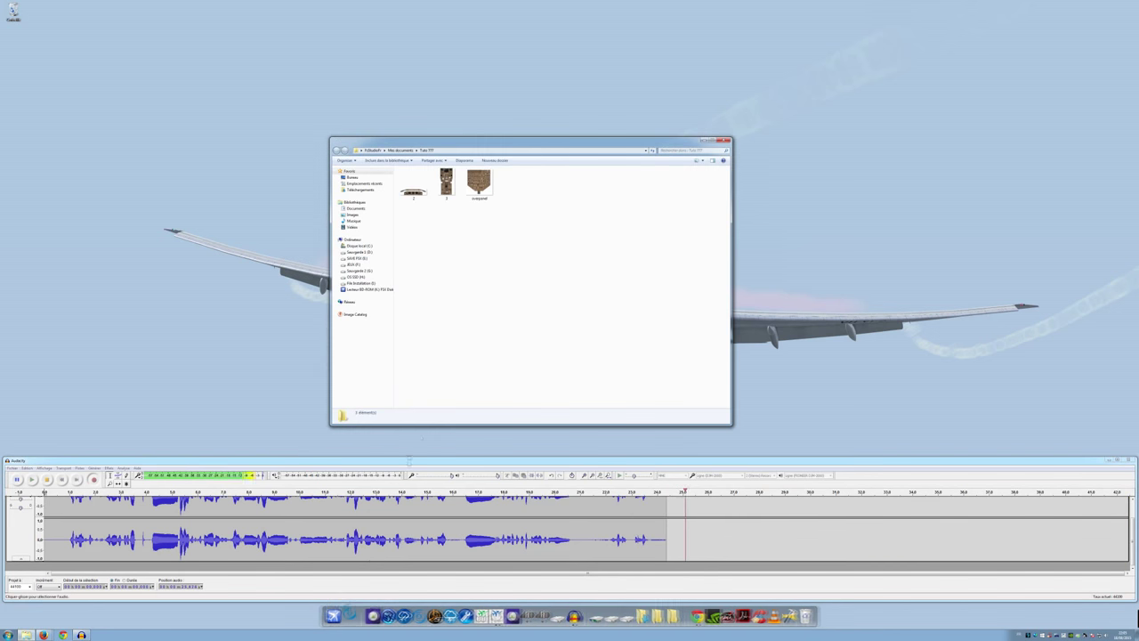
click(479, 183)
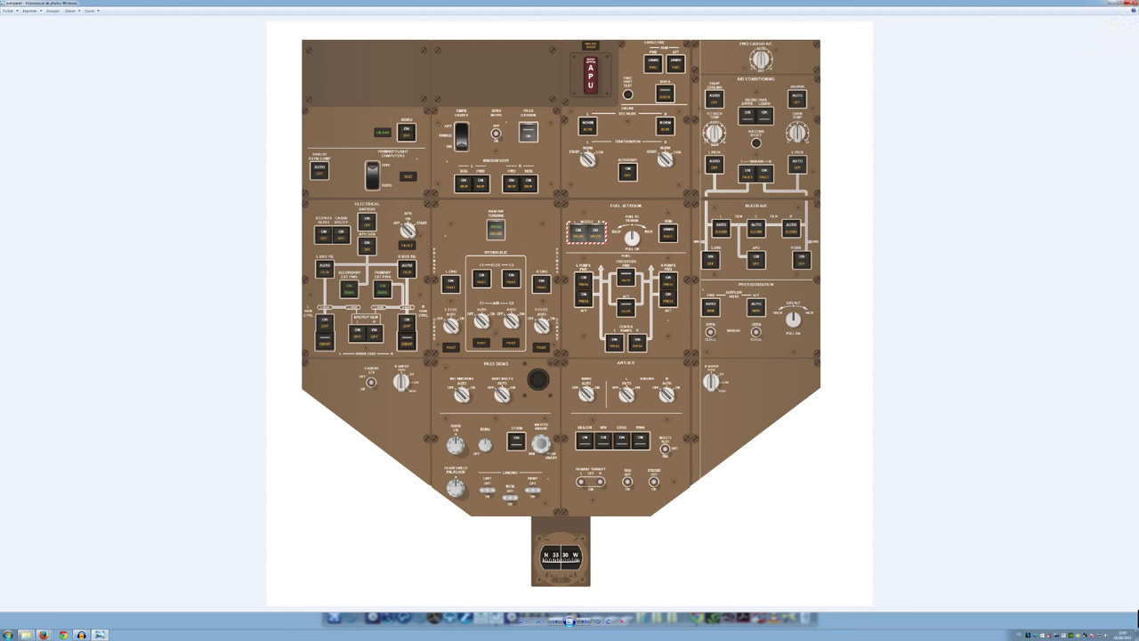
click(1133, 3)
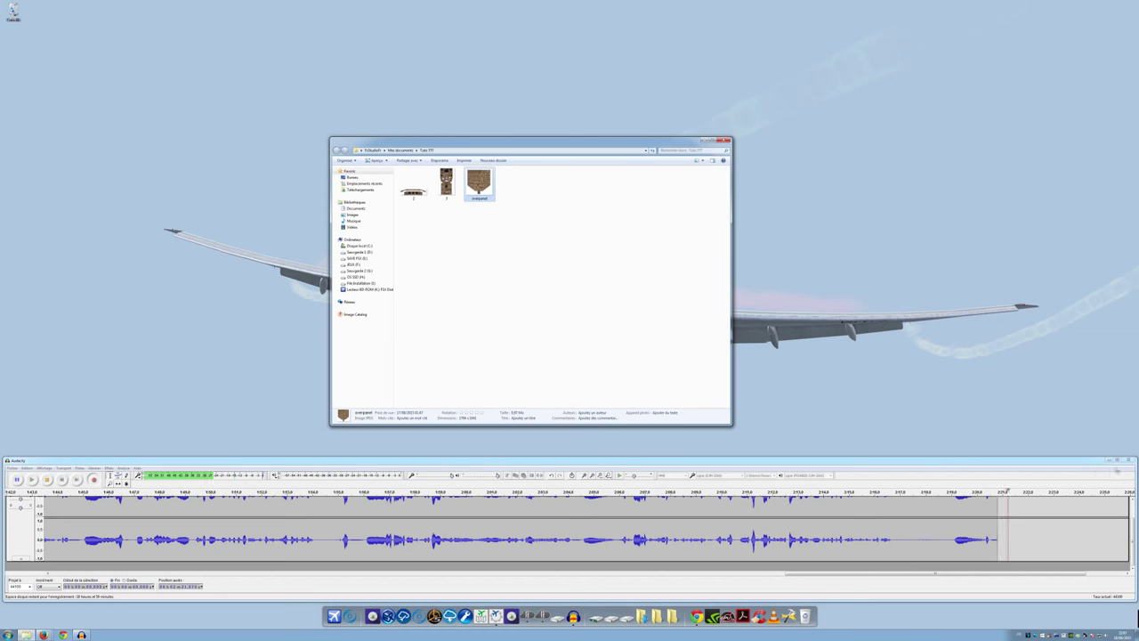
- View the centre pedestal image, close it and open the image of the glareshield and main instrument panel
double_click(446, 182)
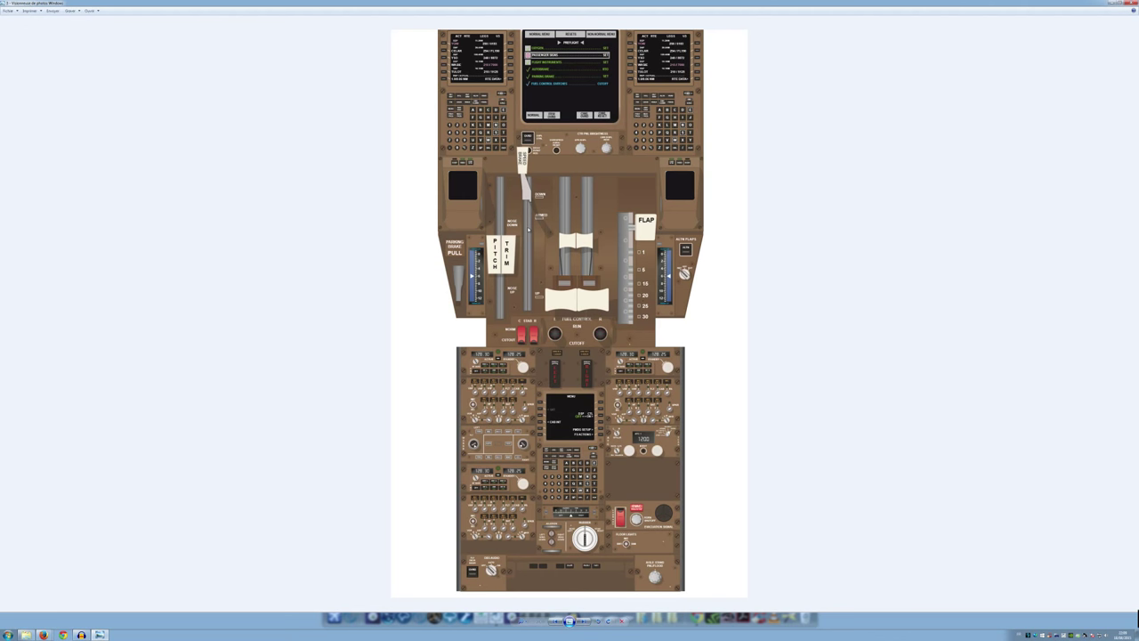
scroll(600, 194, up, 3)
scroll(600, 194, down, 3)
double_click(1078, 6)
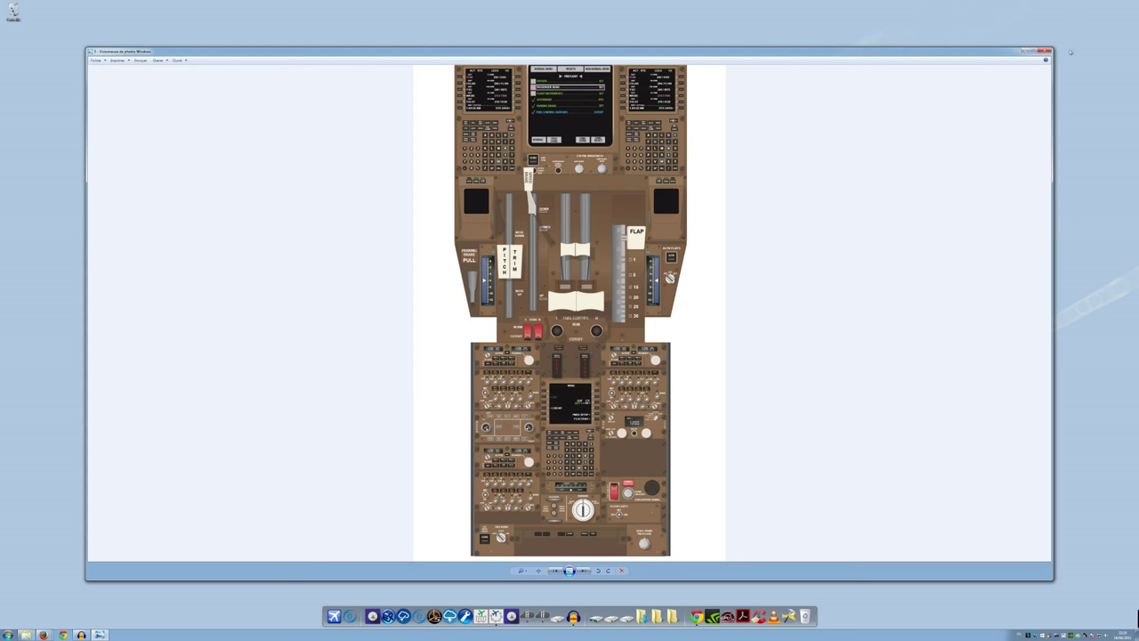
click(1046, 50)
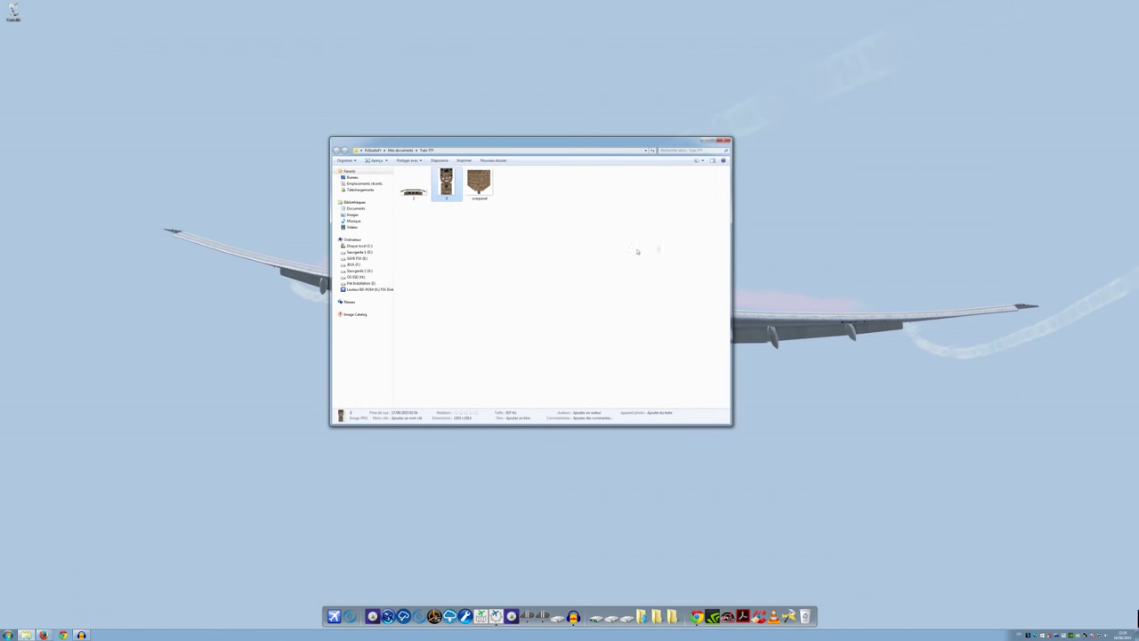
double_click(412, 192)
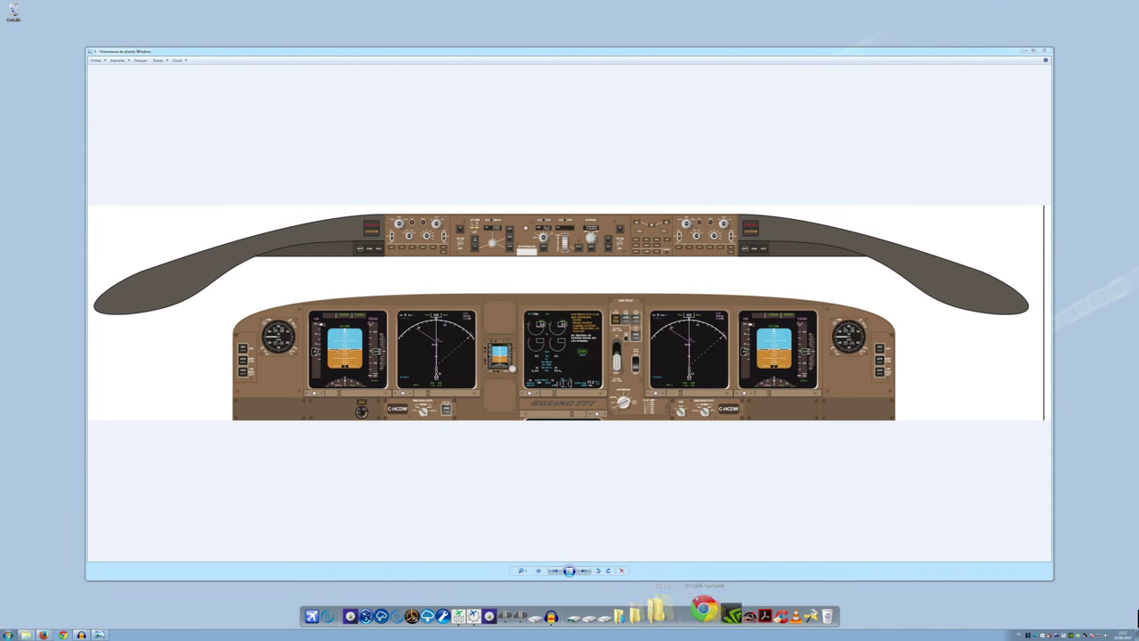
- Switch to Google Chrome, search for ORBX and open the Orbx FTX website
click(690, 611)
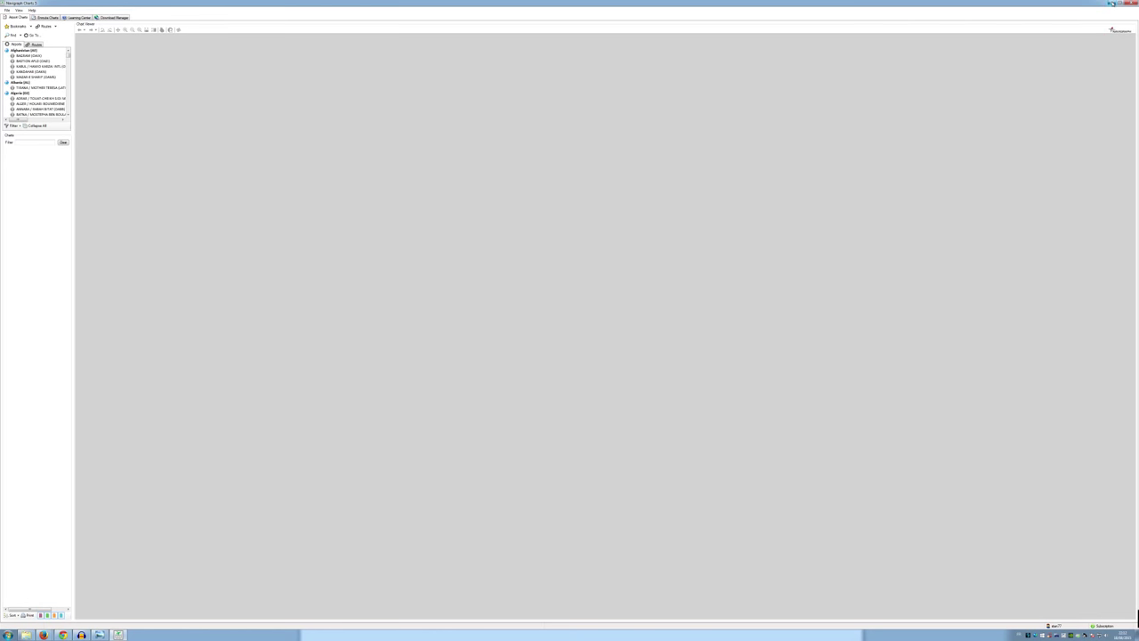
click(1112, 5)
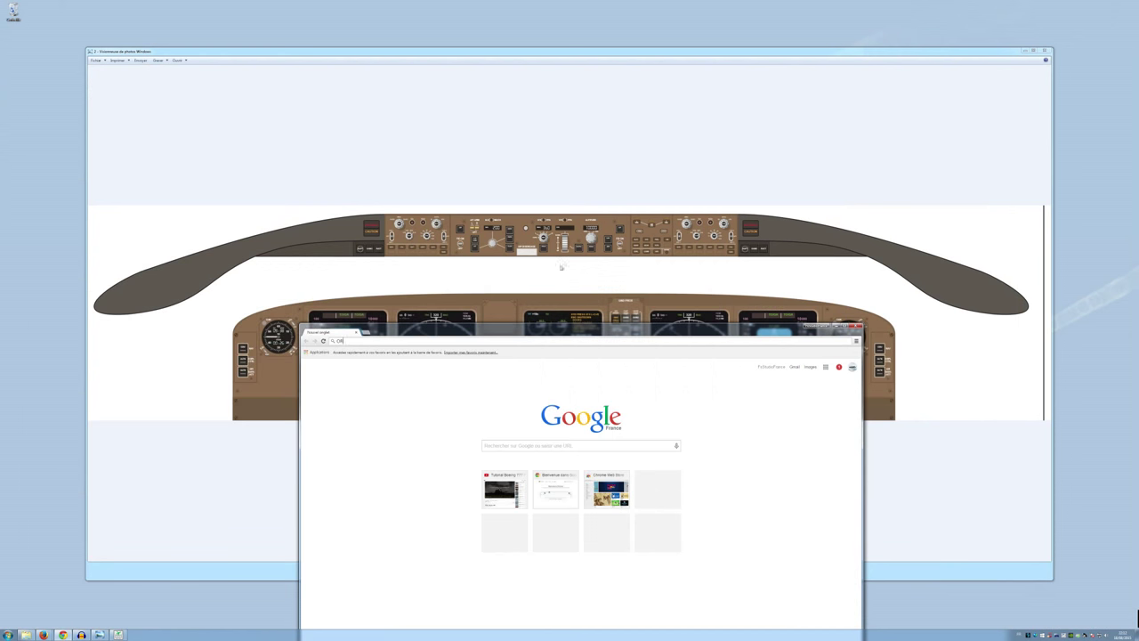
text(ORBX)
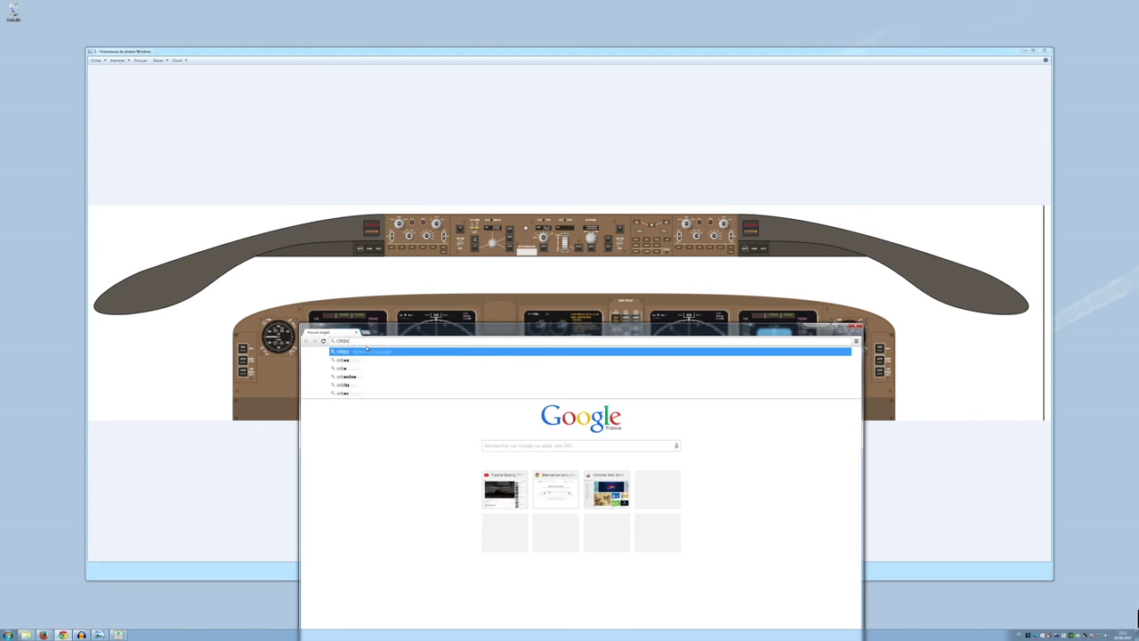
key(Return)
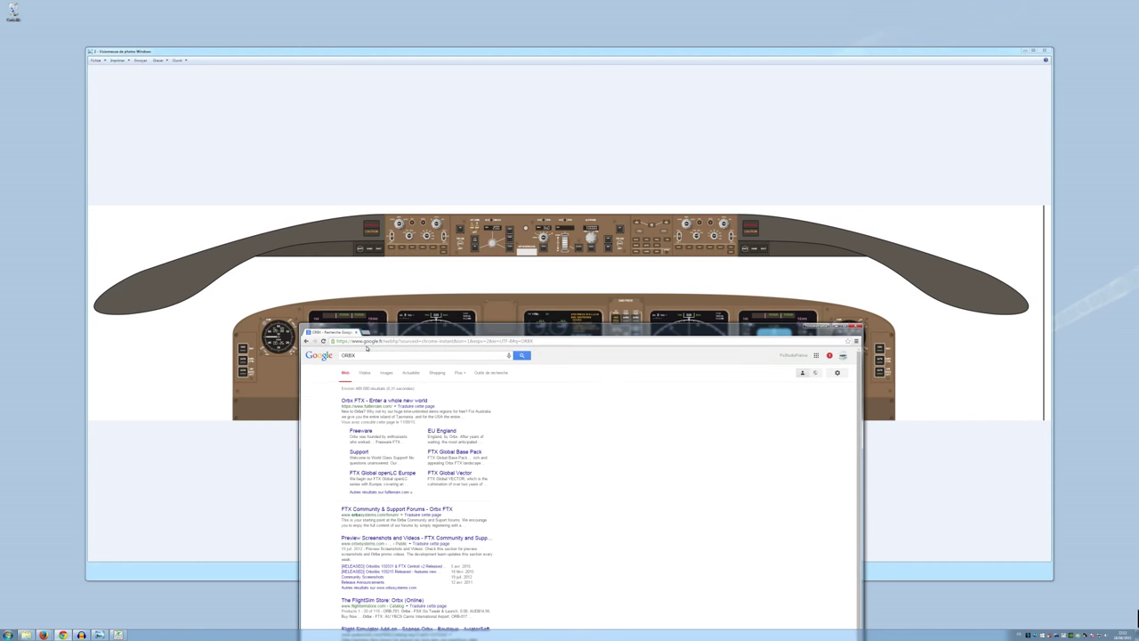
click(384, 401)
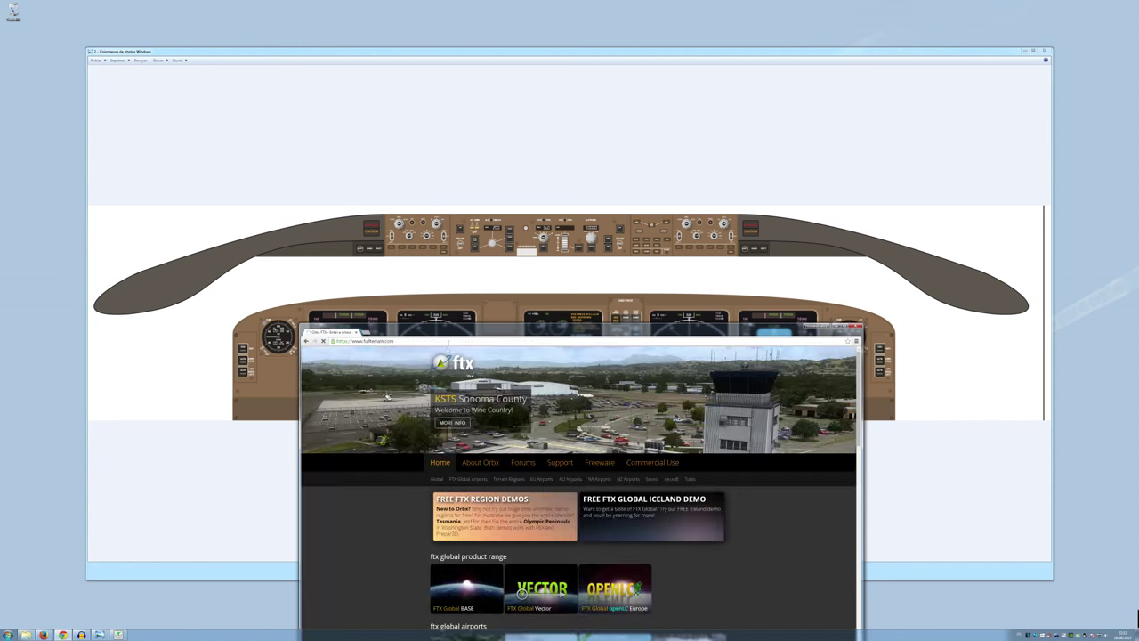
- Move the browser window higher and look through the FTX global products, terrain regions, European airports and Australian airports
drag(460, 334, 439, 55)
scroll(509, 227, down, 3)
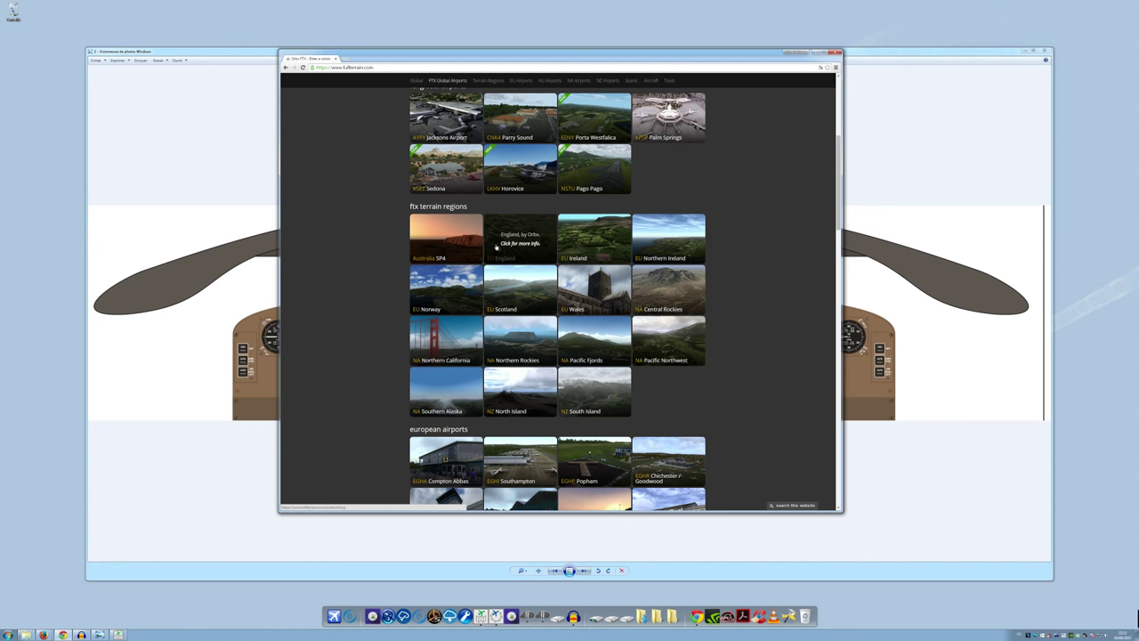
scroll(498, 248, up, 3)
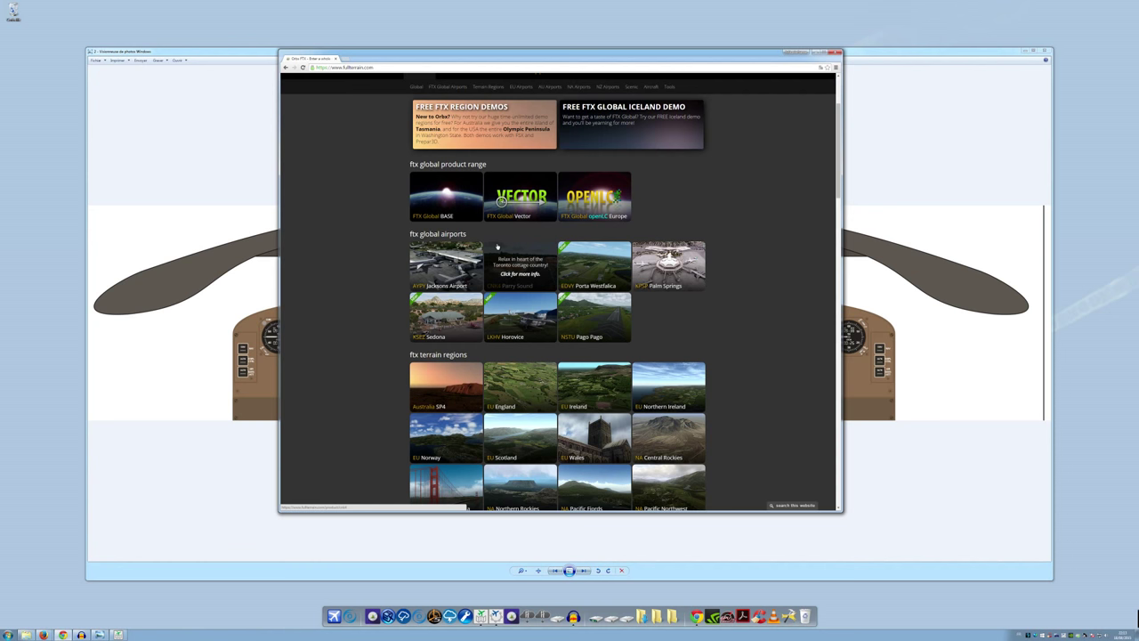
scroll(502, 259, down, 5)
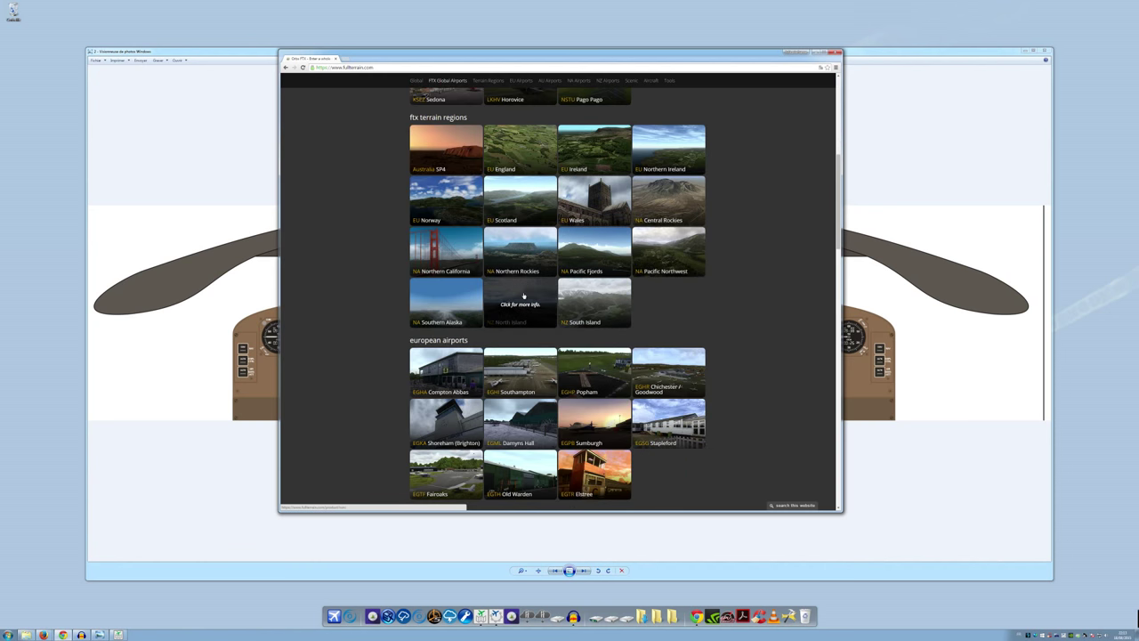
scroll(523, 297, down, 3)
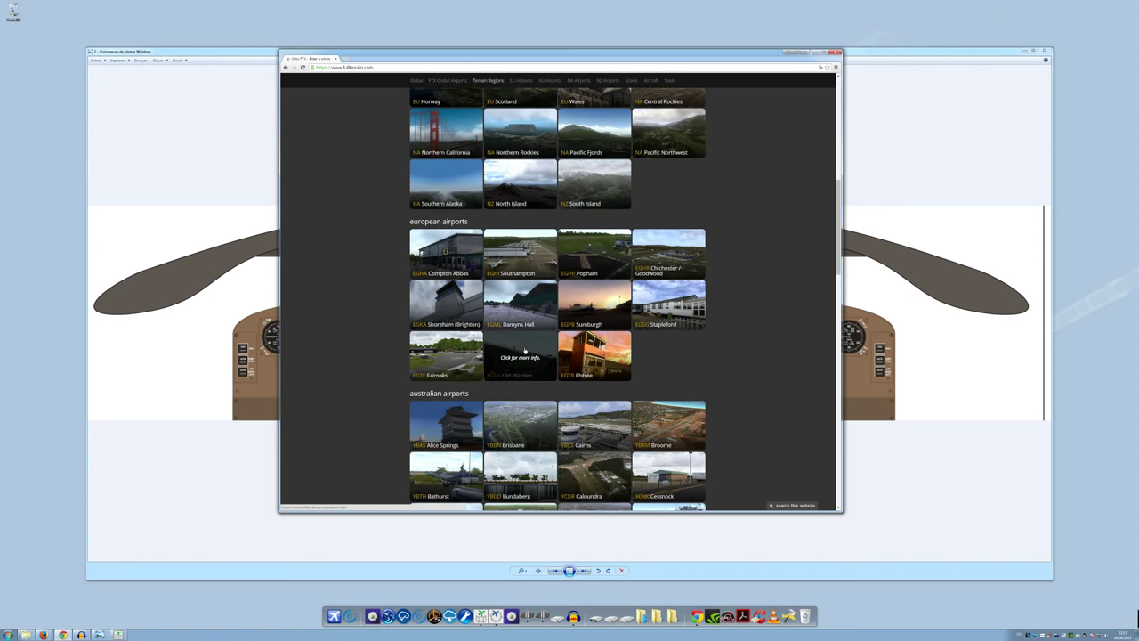
scroll(525, 352, down, 4)
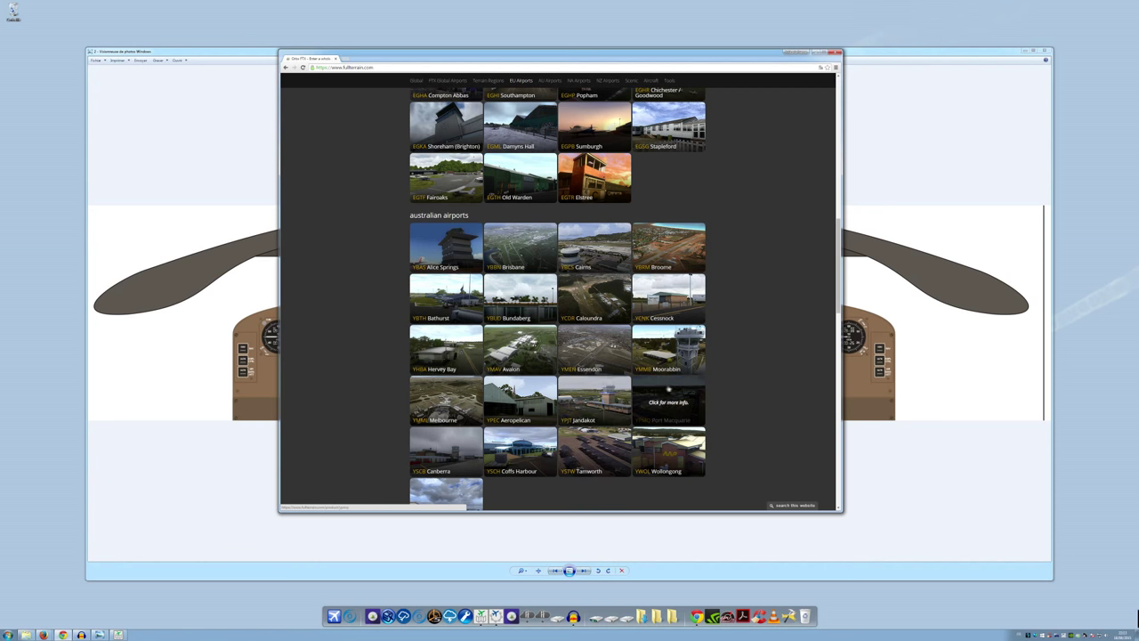
- Open the Pago Pago airport page from the FTX global airports and look through its description and screenshot gallery
scroll(676, 392, up, 7)
scroll(676, 392, up, 3)
scroll(610, 373, down, 2)
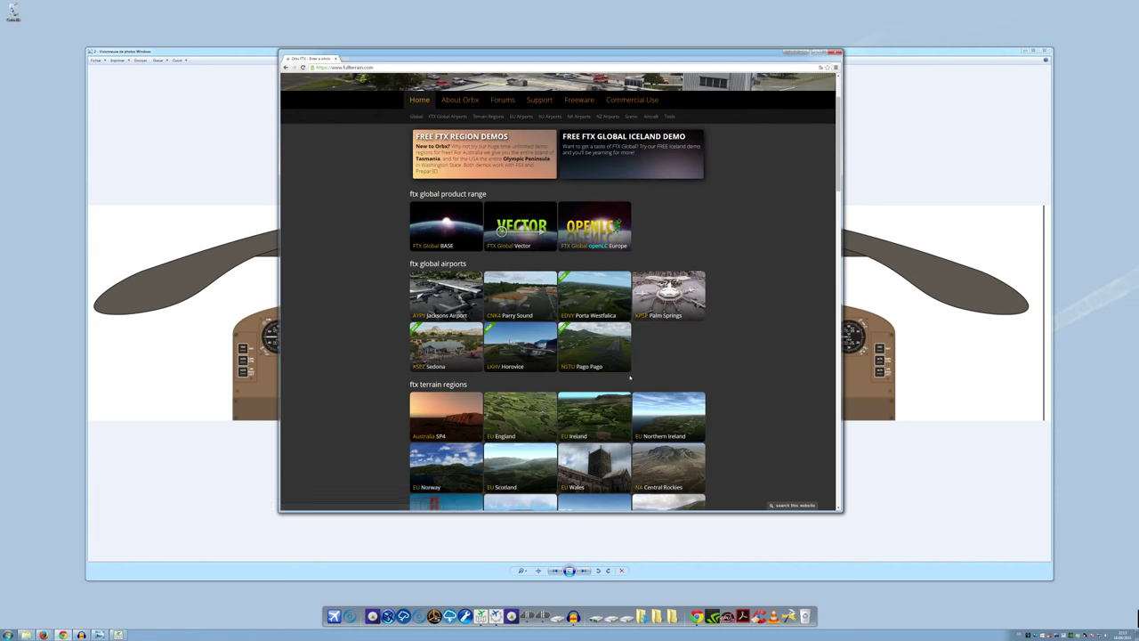
click(610, 373)
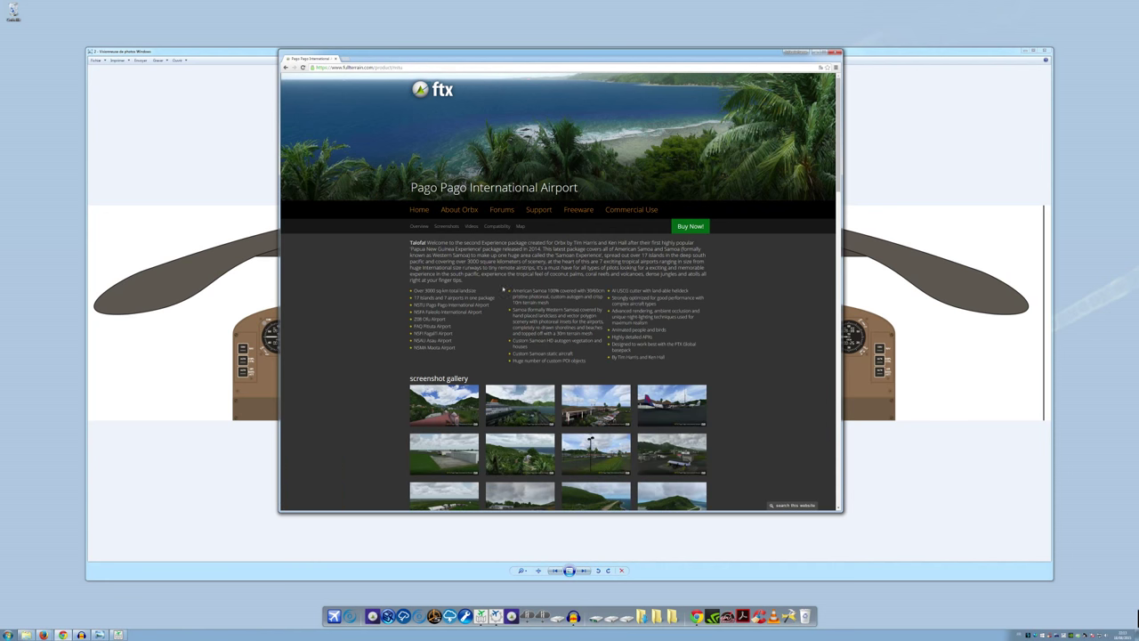
scroll(503, 290, down, 2)
scroll(516, 290, down, 2)
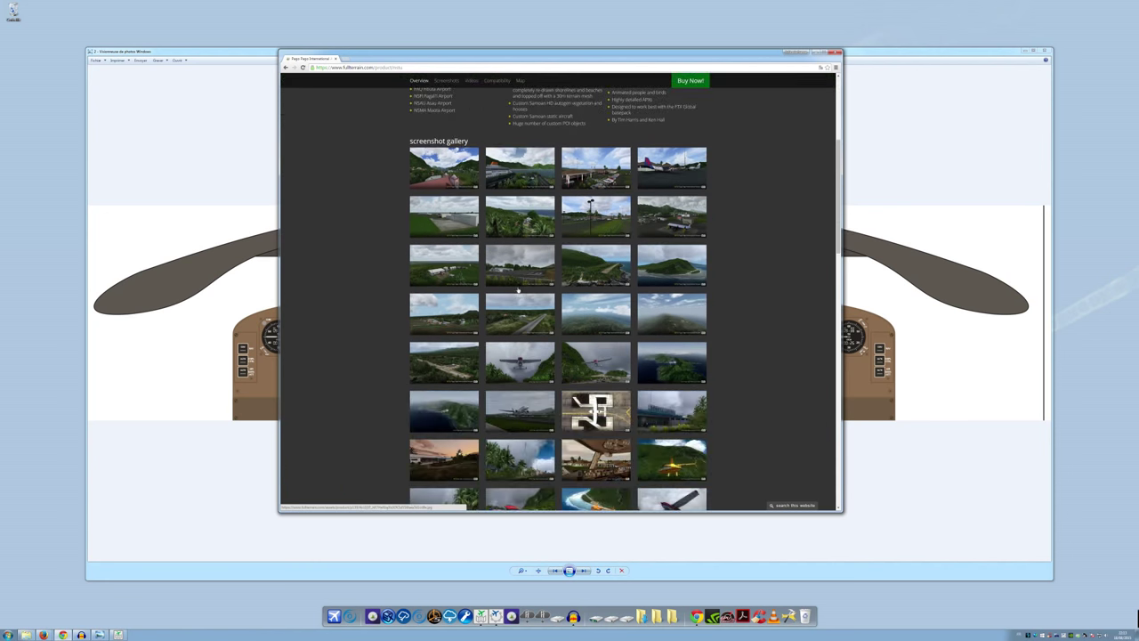
scroll(534, 307, down, 2)
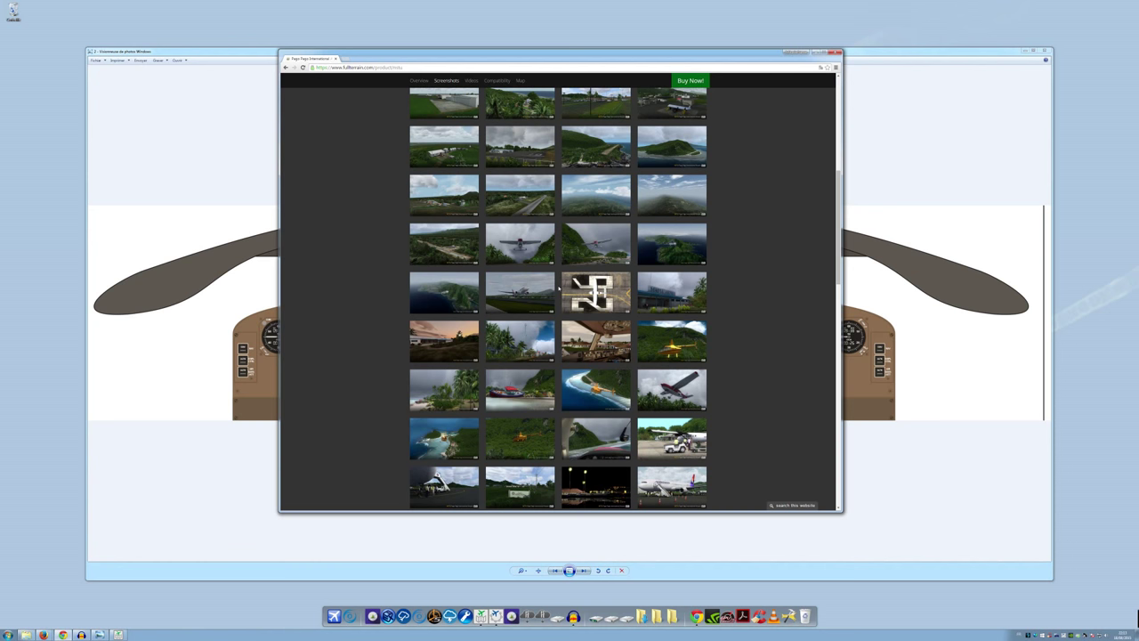
scroll(546, 271, down, 10)
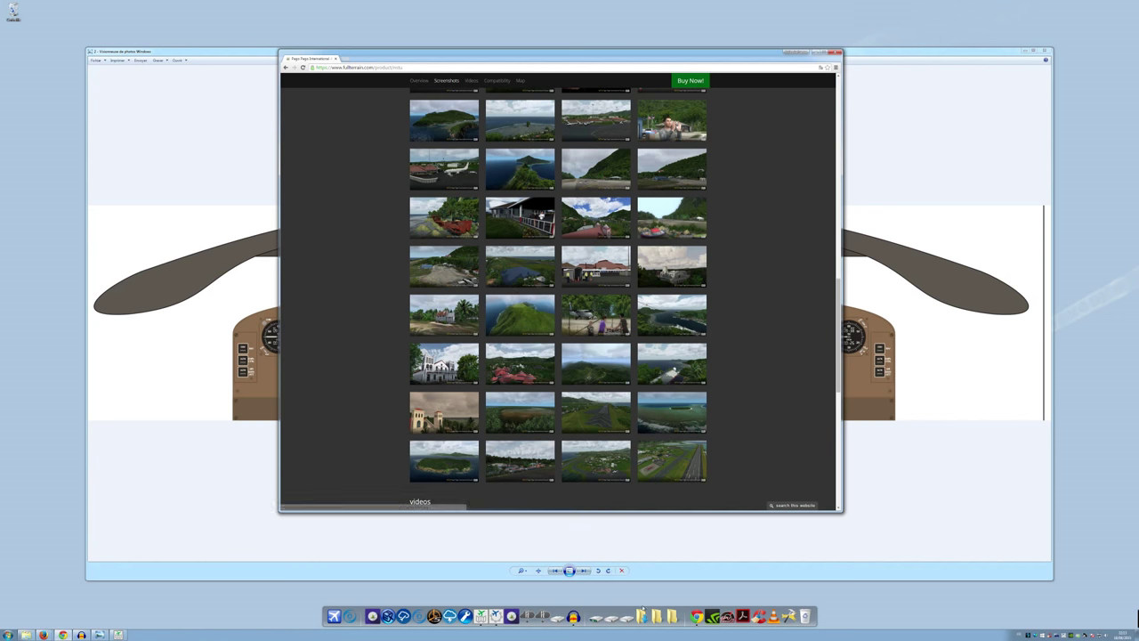
- In the Roaming Microsoft FSX folder, rename the fsx CFG file with the suffix IFR and select the fsx VFR file
click(670, 609)
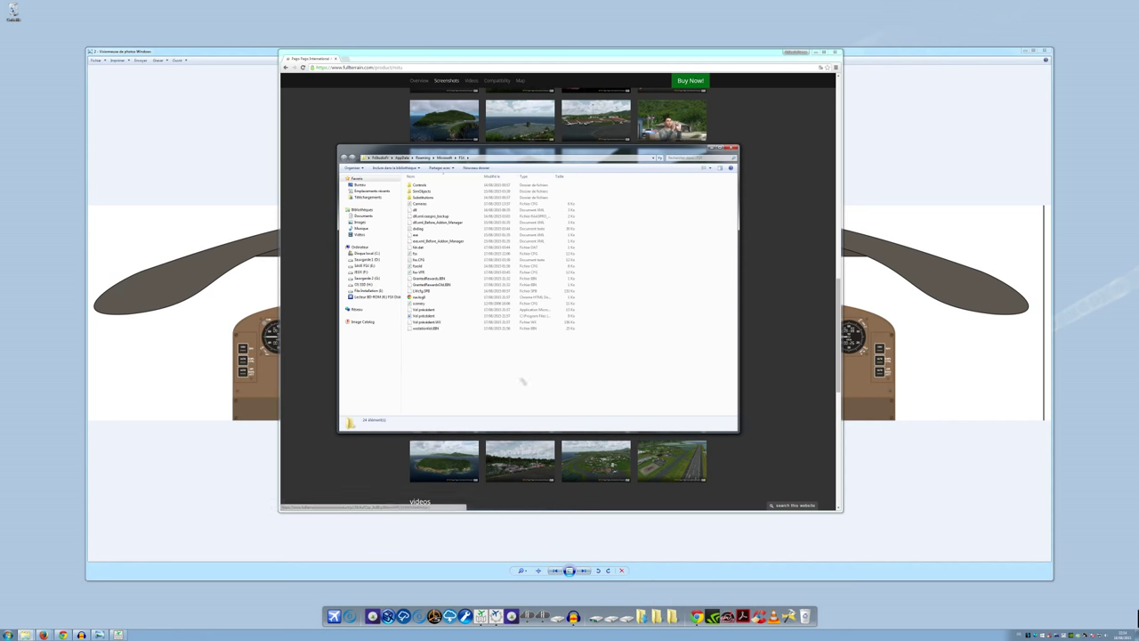
click(414, 254)
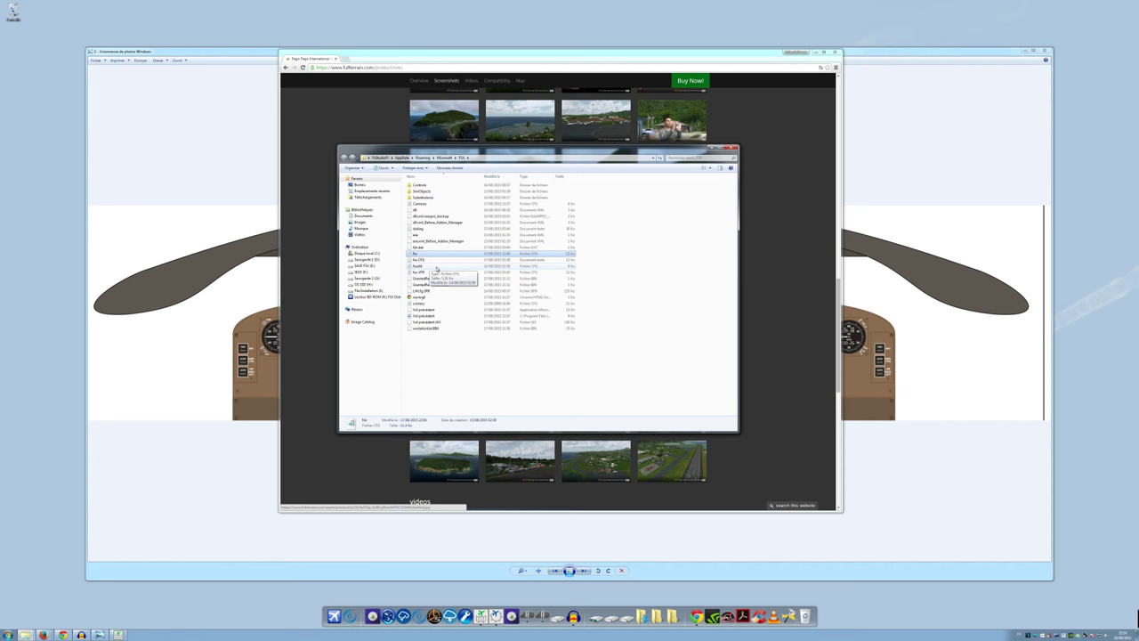
right_click(426, 256)
click(444, 360)
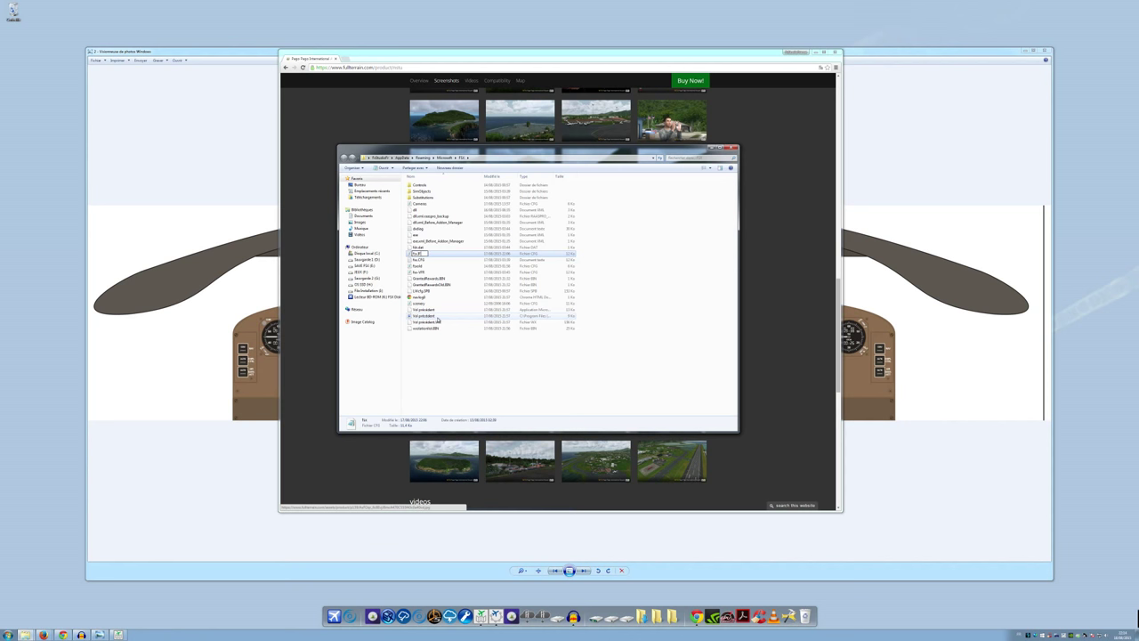
key(Return)
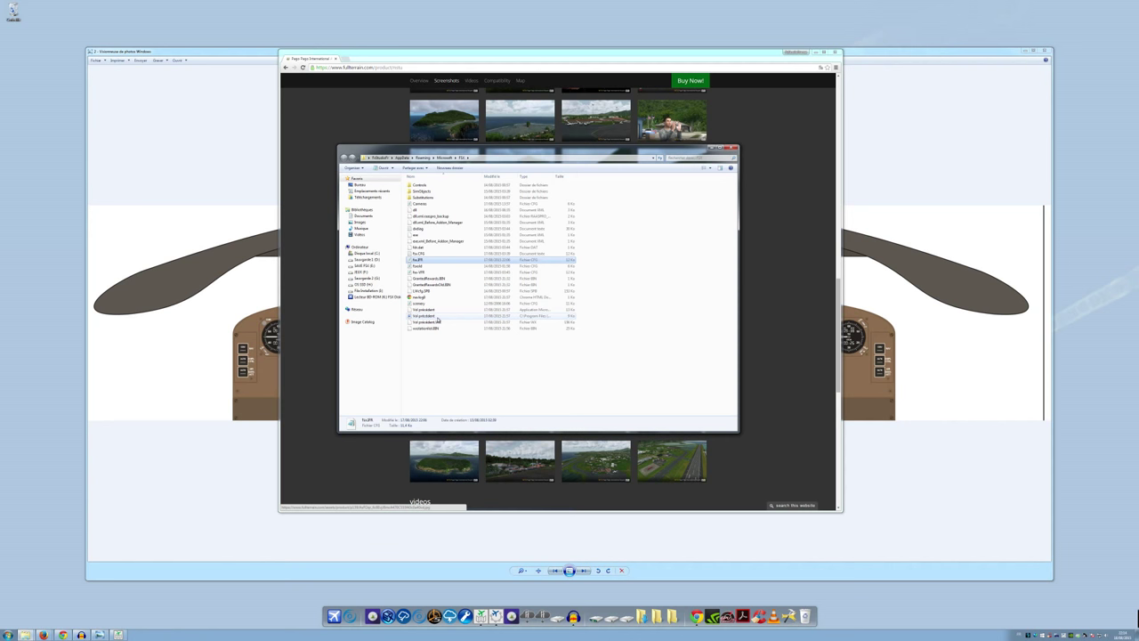
click(422, 272)
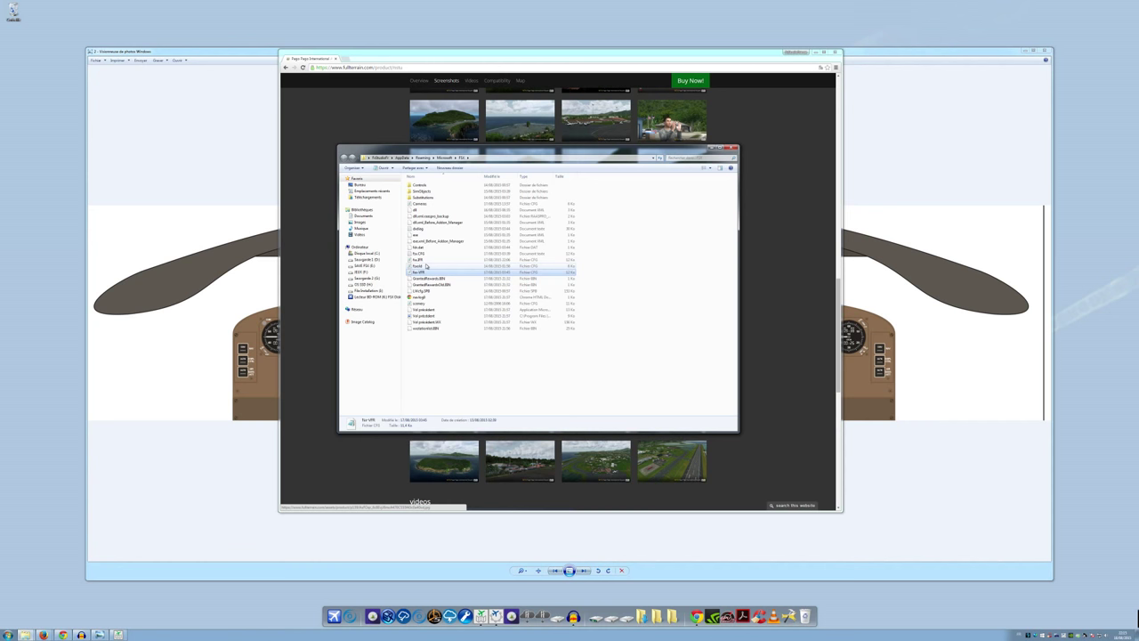
- Close the FSX folder window, minimise the browser and close the cockpit panel image
click(732, 148)
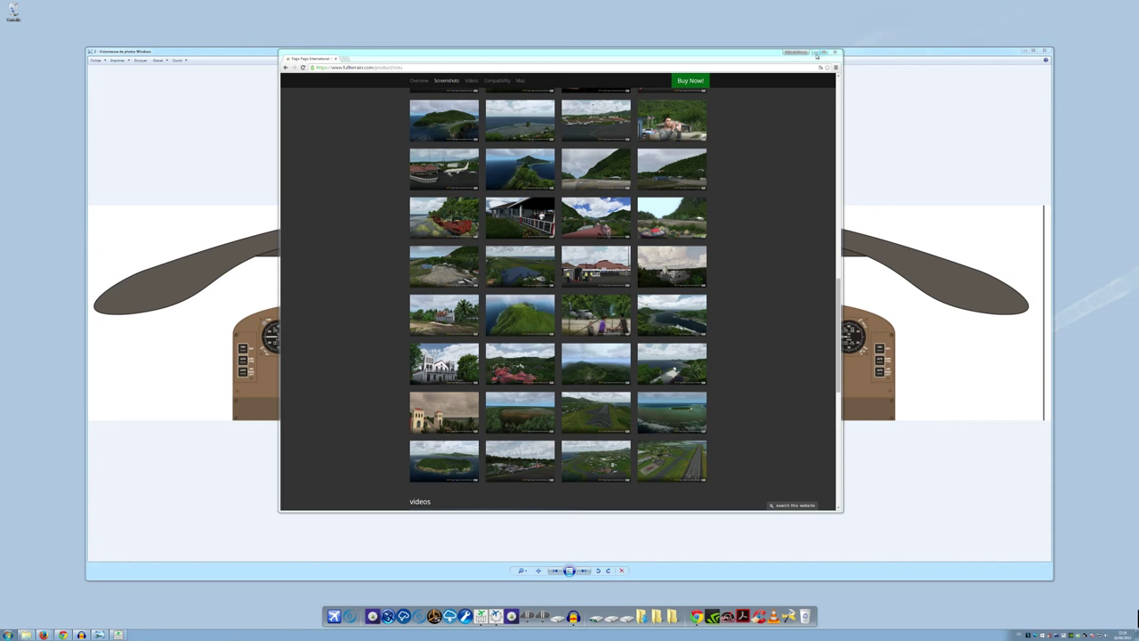
click(813, 53)
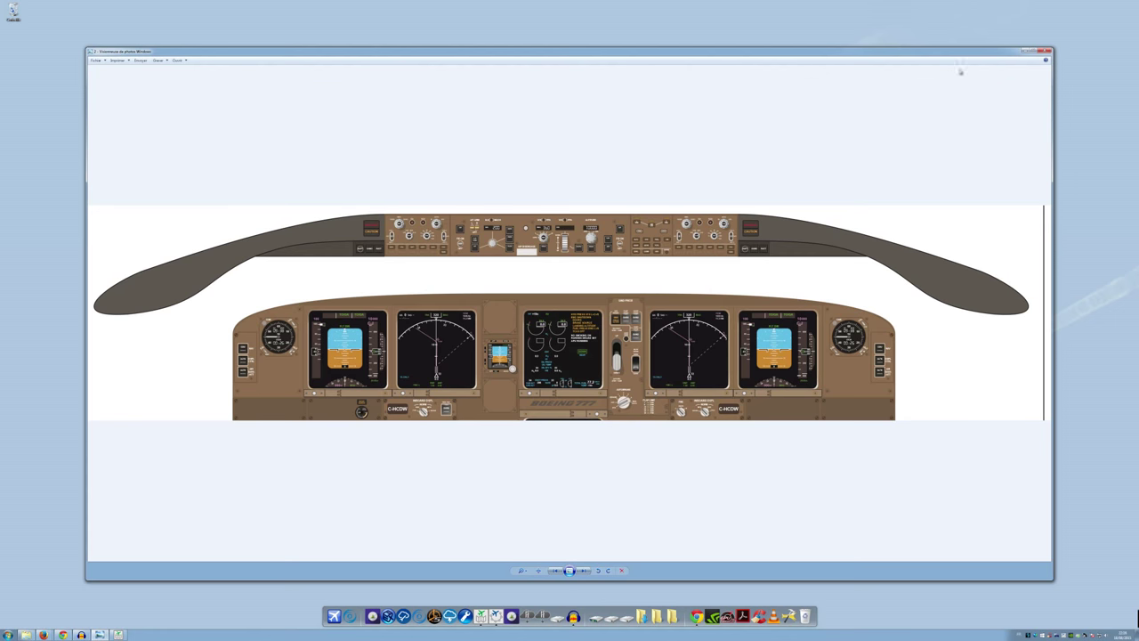
click(1047, 52)
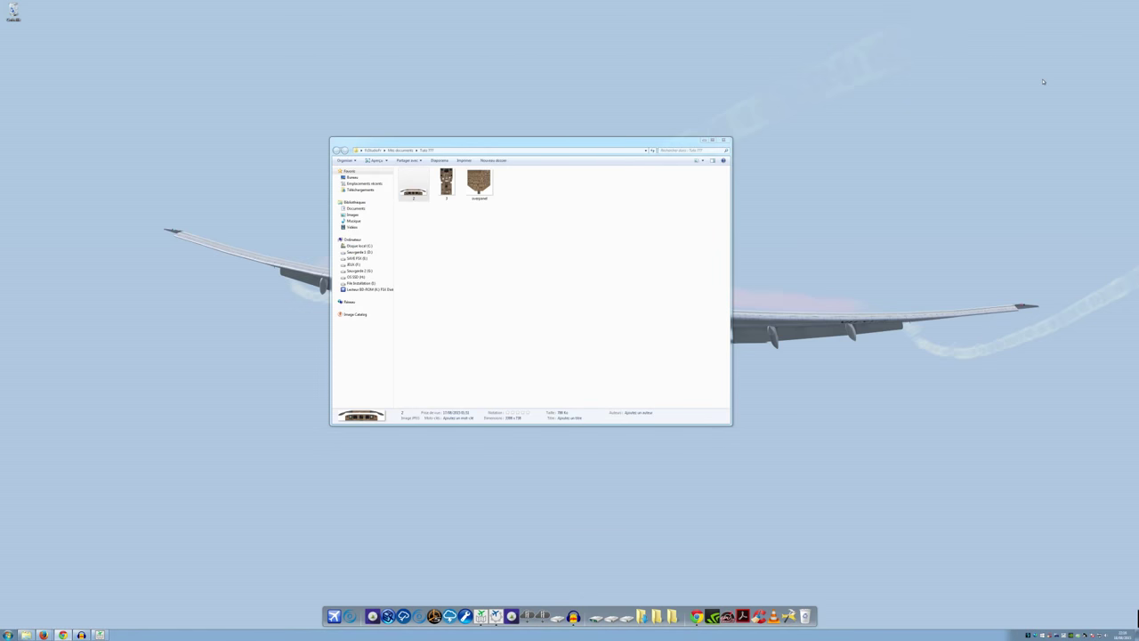